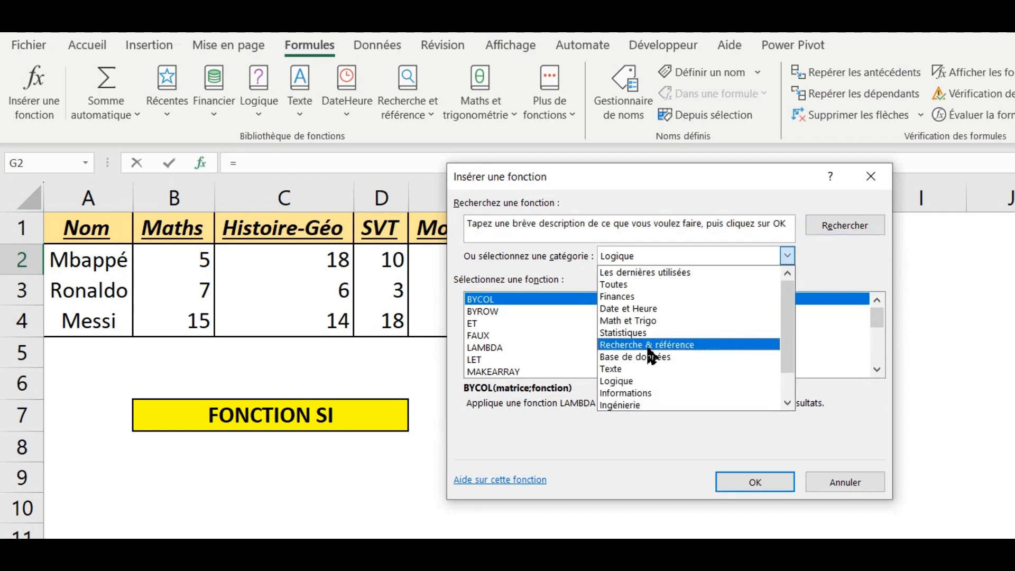
Insert the SI function from the Logique category into cell G2
{"action": "left_click", "coordinate": [630, 373]}
{"action": "left_click", "coordinate": [593, 347]}
{"action": "scroll", "coordinate": [561, 355], "scroll_direction": "down", "scroll_amount": 3}
{"action": "scroll", "coordinate": [559, 355], "scroll_direction": "down", "scroll_amount": 1}
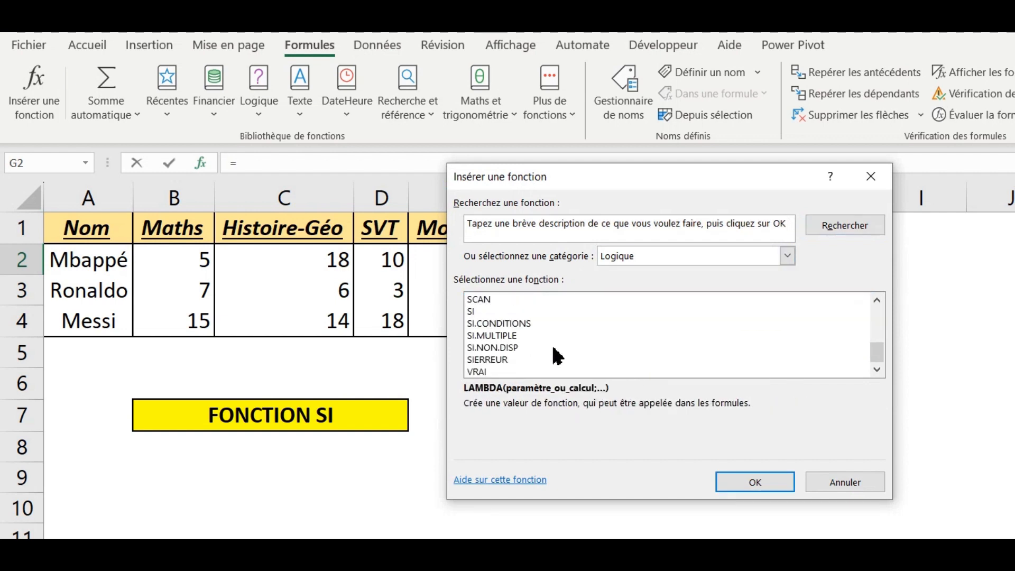
{"action": "left_click", "coordinate": [554, 312]}
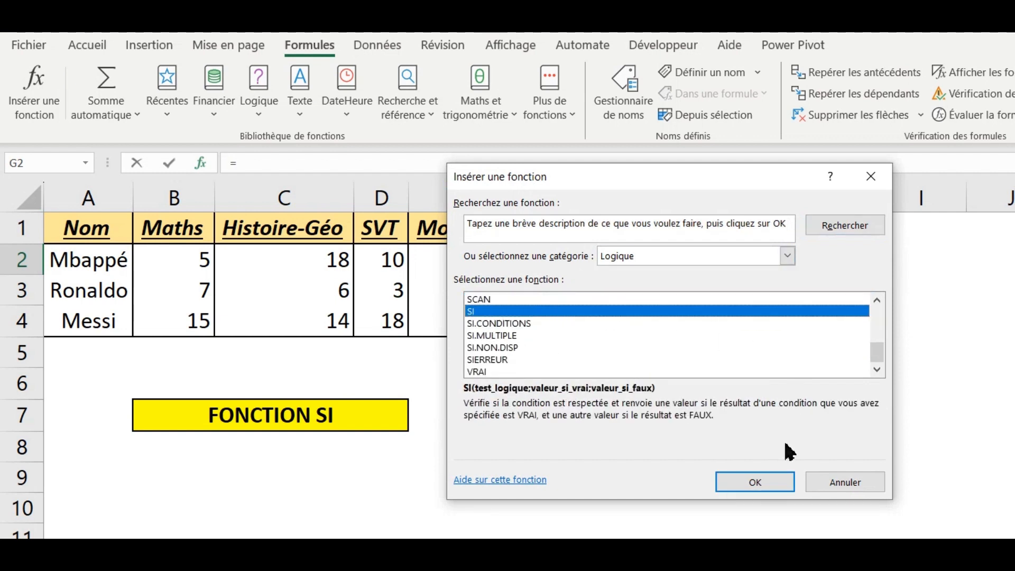
{"action": "left_click", "coordinate": [789, 481]}
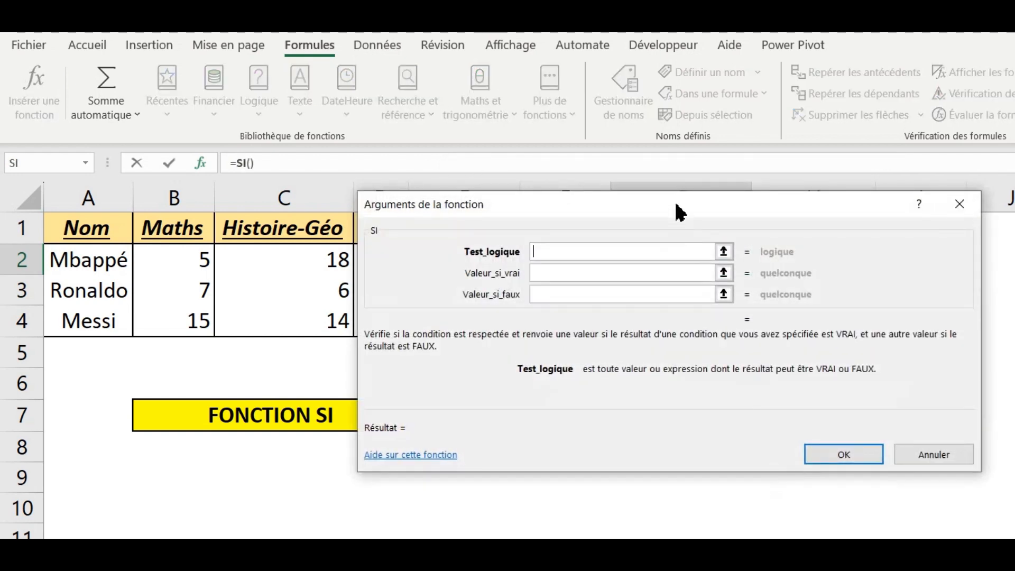
Set the logical test of the SI function in G2 to E2>10, keeping the averages in column E uncovered
{"action": "left_click_drag", "start_coordinate": [679, 212], "coordinate": [715, 339]}
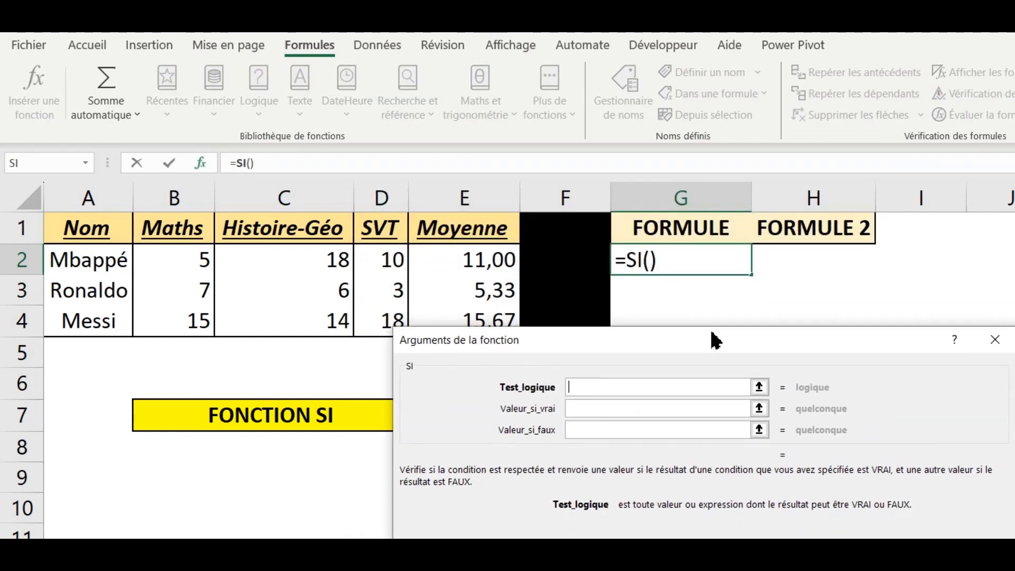
{"action": "left_click_drag", "start_coordinate": [632, 349], "coordinate": [628, 377]}
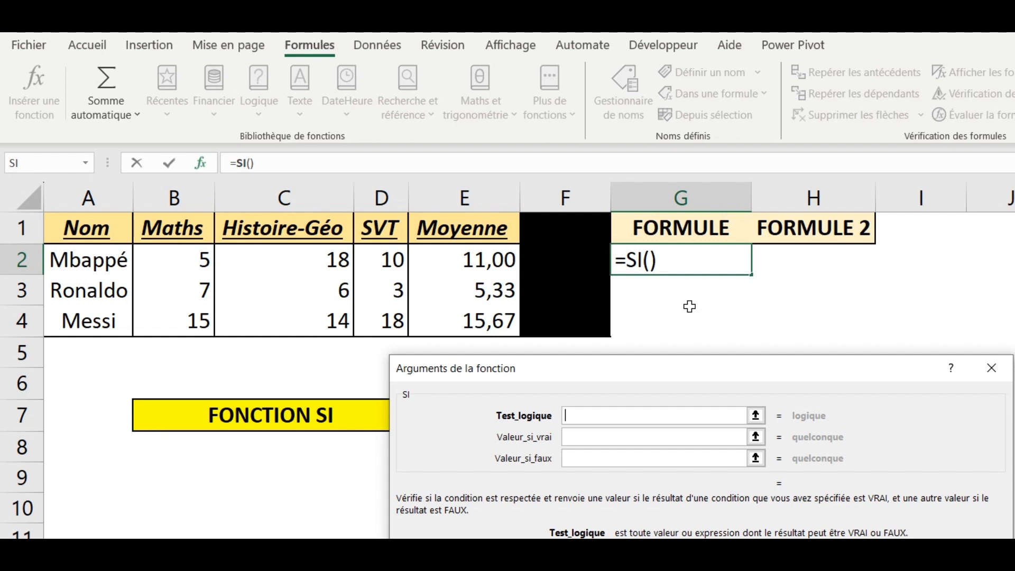
{"action": "left_click_drag", "start_coordinate": [712, 329], "coordinate": [746, 362]}
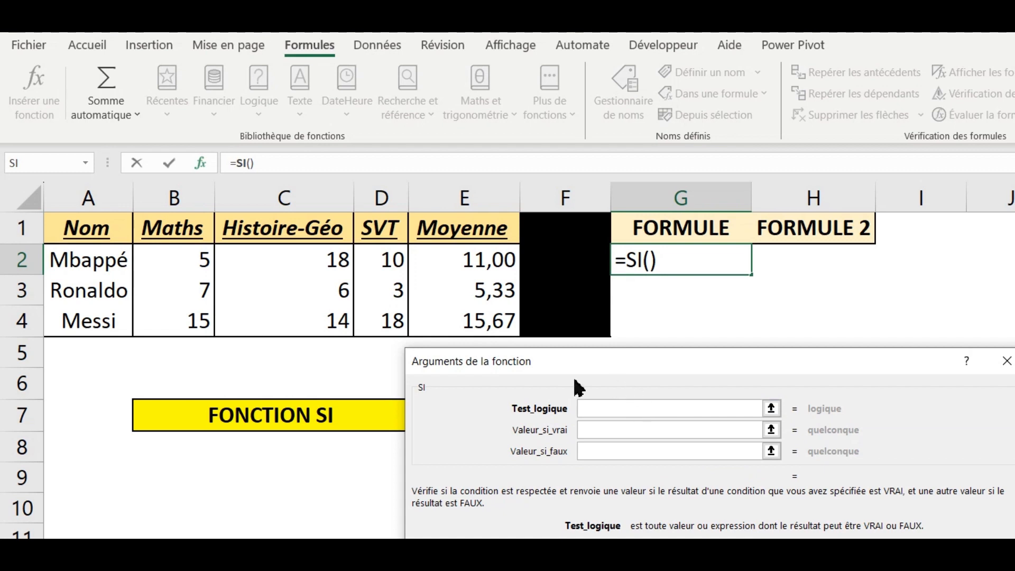
{"action": "left_click", "coordinate": [499, 270]}
{"action": "type", "text": ">"}
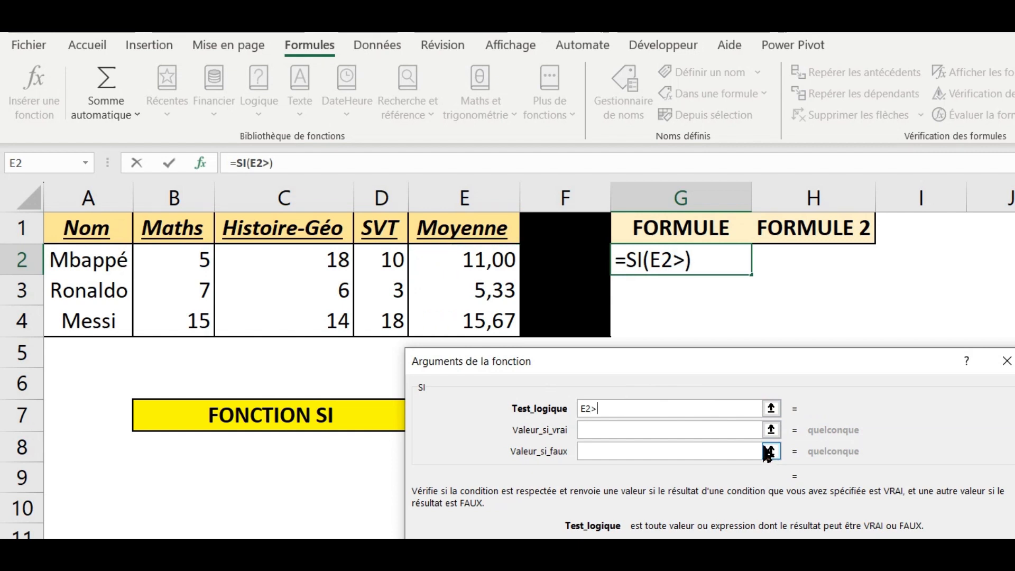
{"action": "type", "text": "10"}
Set the SI function's value if true to ADMIS and its value if false to RECALE
{"action": "left_click", "coordinate": [590, 430]}
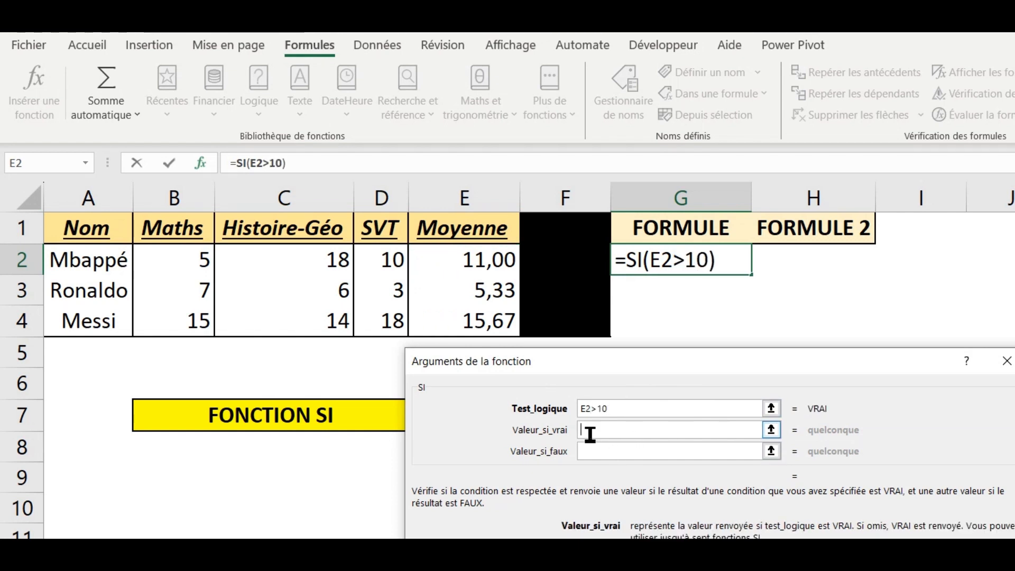
{"action": "type", "text": "ADMIS"}
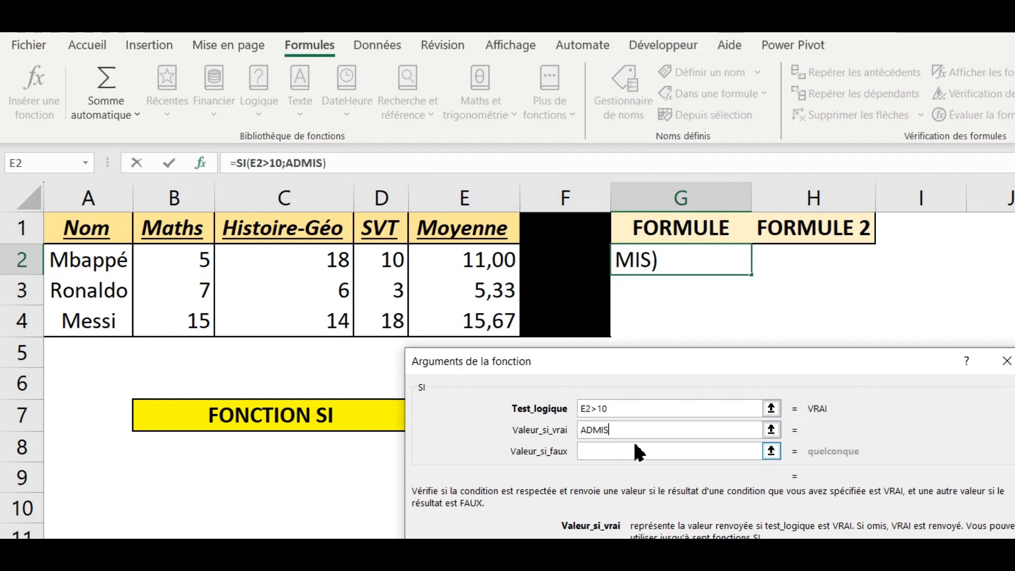
{"action": "left_click", "coordinate": [639, 452]}
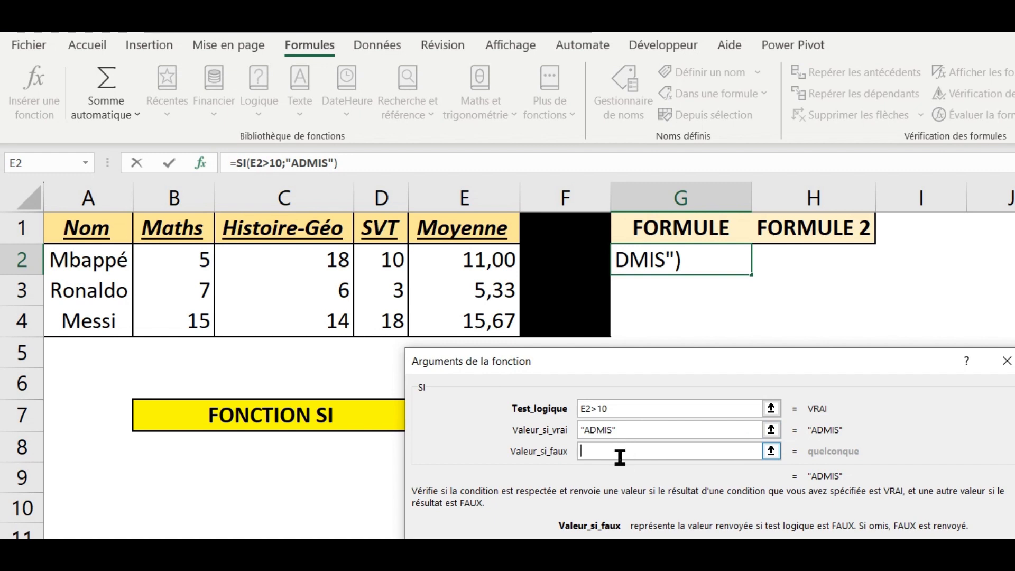
{"action": "type", "text": "RECALE"}
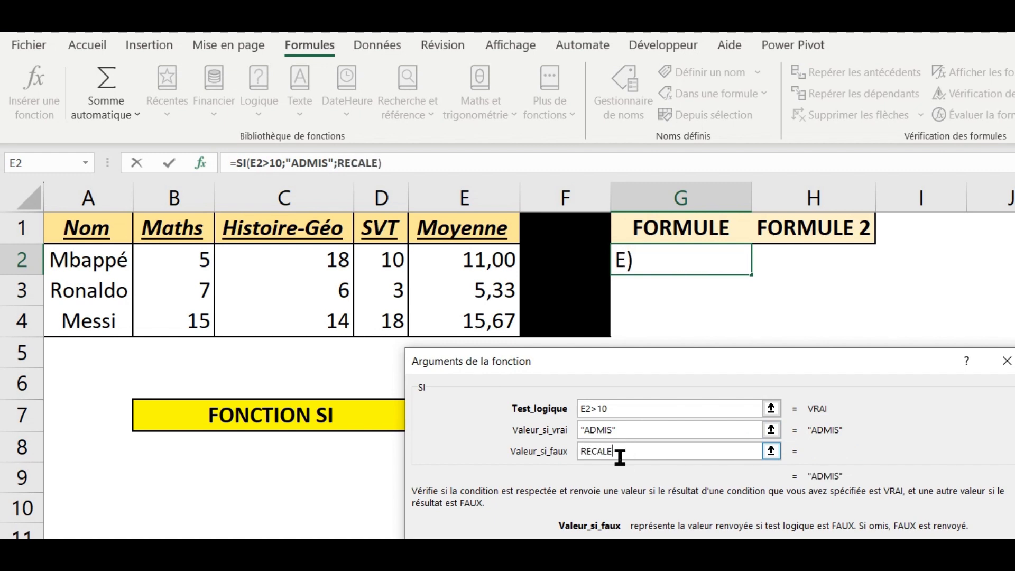
Confirm the SI formula in G2 and fill it down to G4
{"action": "left_click", "coordinate": [665, 433]}
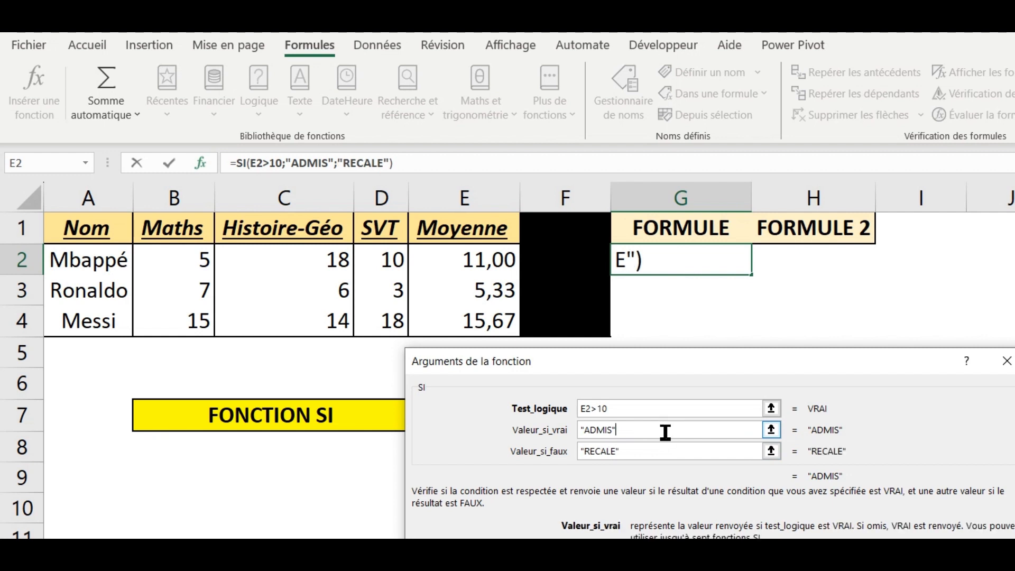
{"action": "key", "text": "Return"}
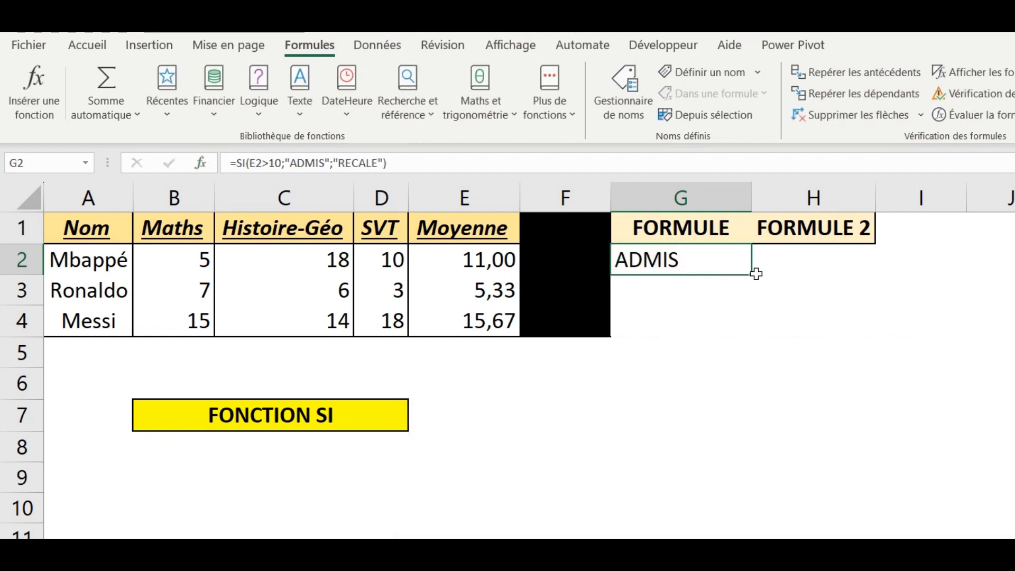
{"action": "left_click_drag", "start_coordinate": [754, 280], "coordinate": [746, 336]}
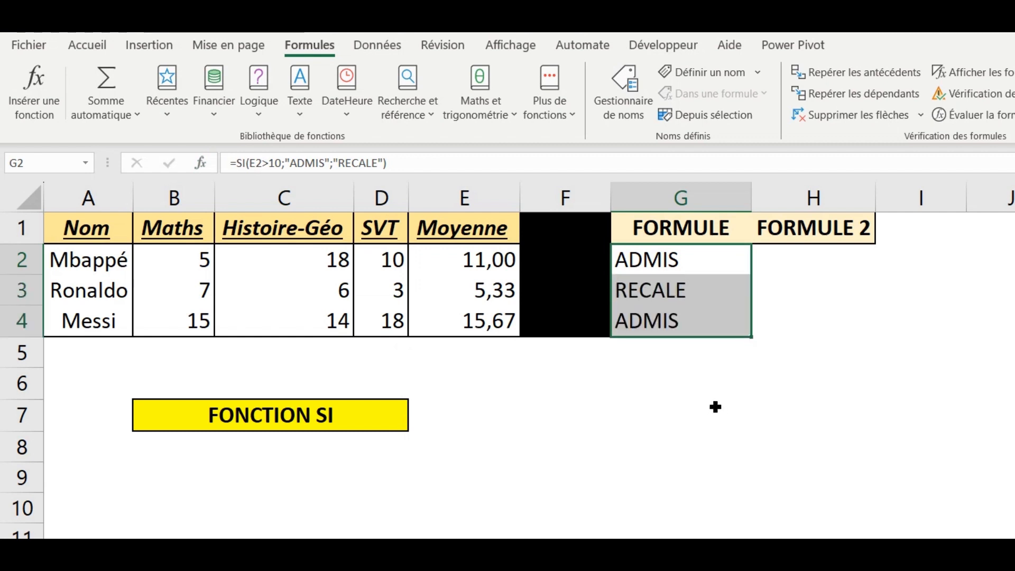
Examine the SI formulas and results in G2:G4 against the matching averages in column E
{"action": "left_click", "coordinate": [664, 267]}
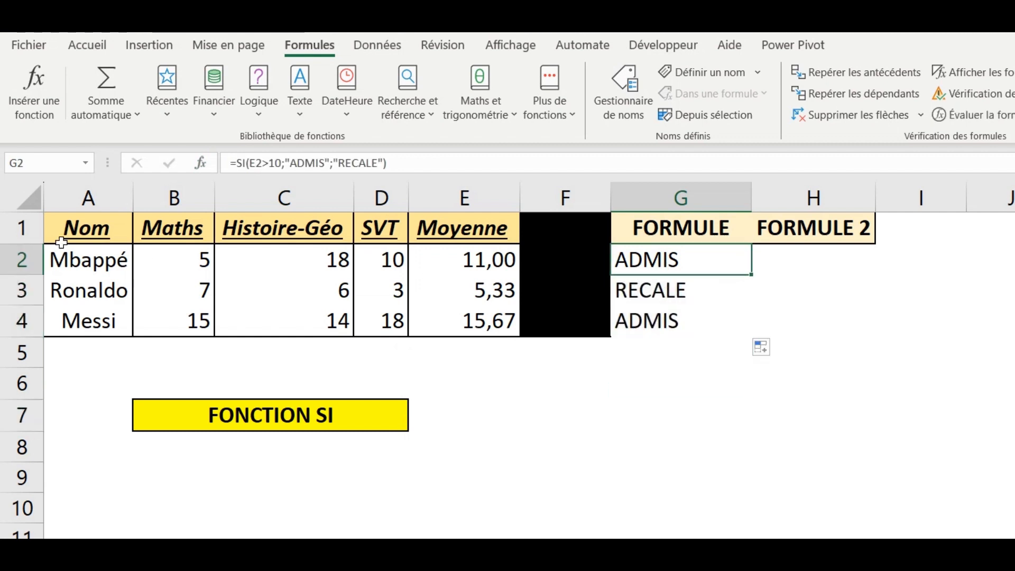
{"action": "left_click", "coordinate": [668, 295]}
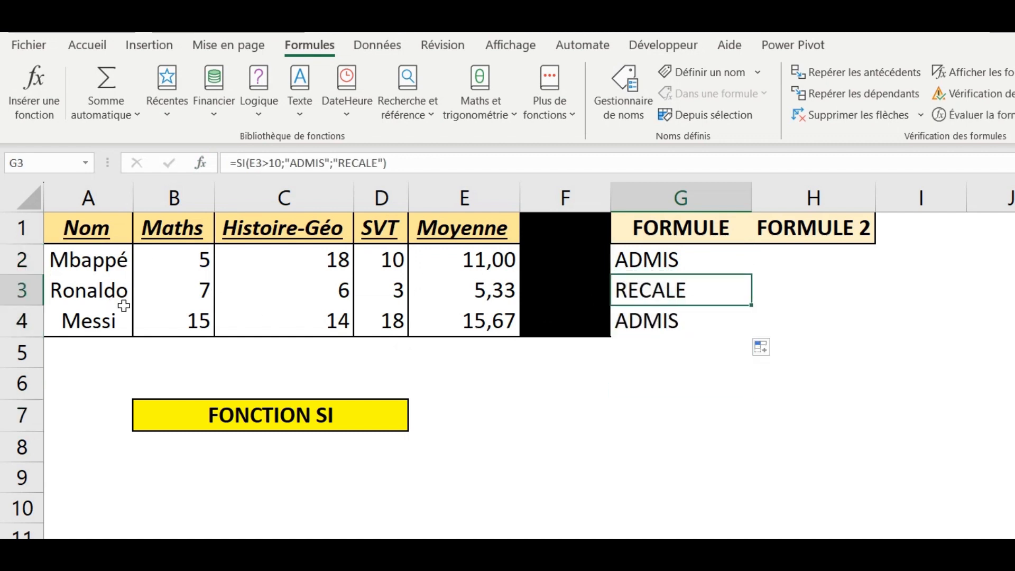
{"action": "left_click", "coordinate": [625, 319]}
{"action": "left_click", "coordinate": [644, 270]}
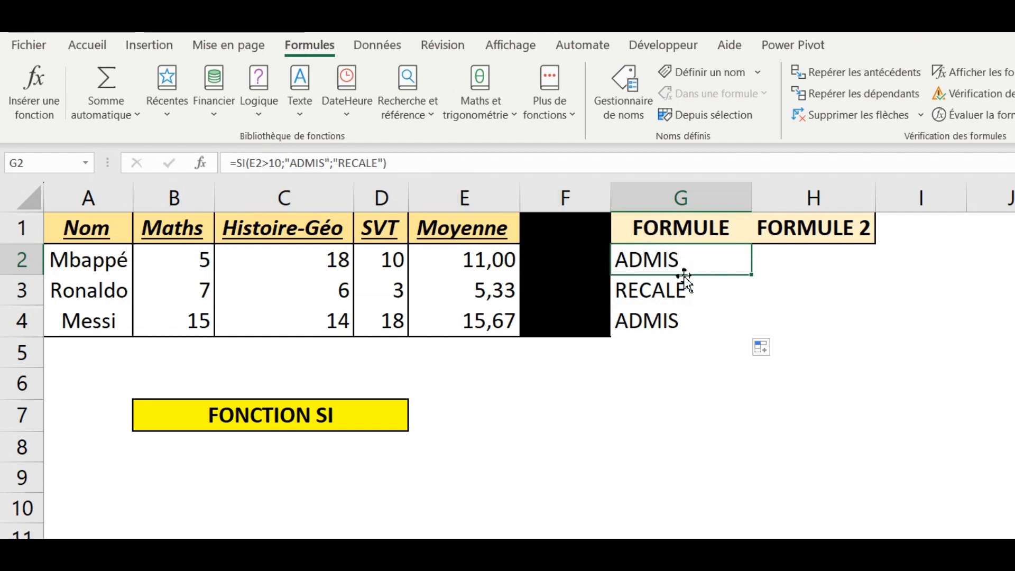
{"action": "left_click", "coordinate": [675, 292]}
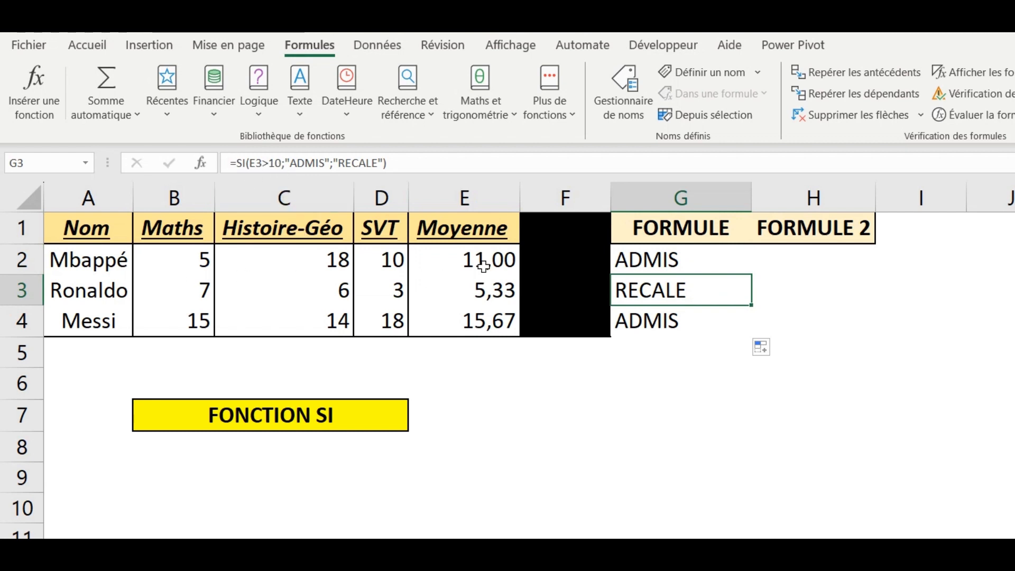
{"action": "left_click", "coordinate": [482, 293]}
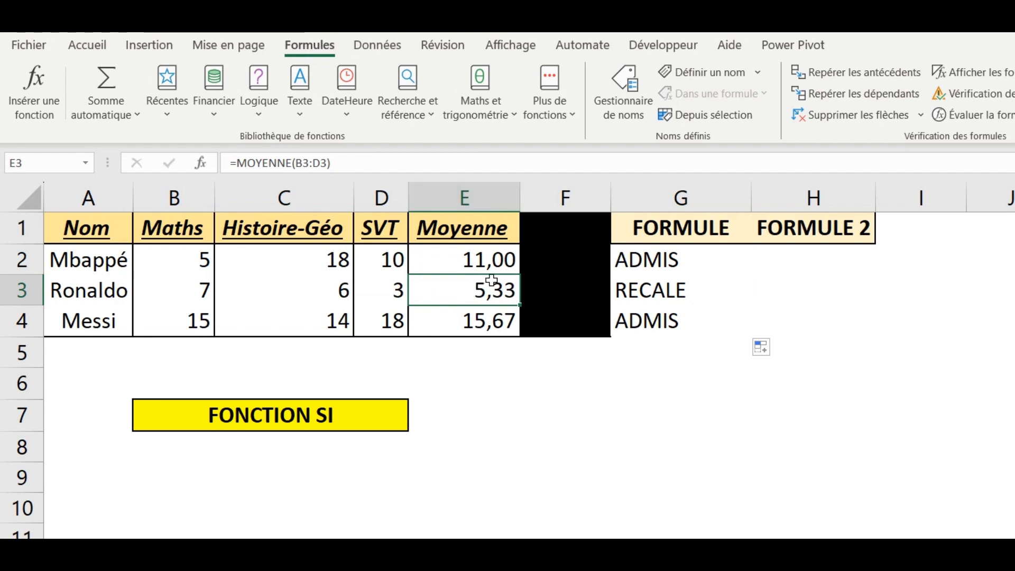
{"action": "left_click", "coordinate": [627, 294]}
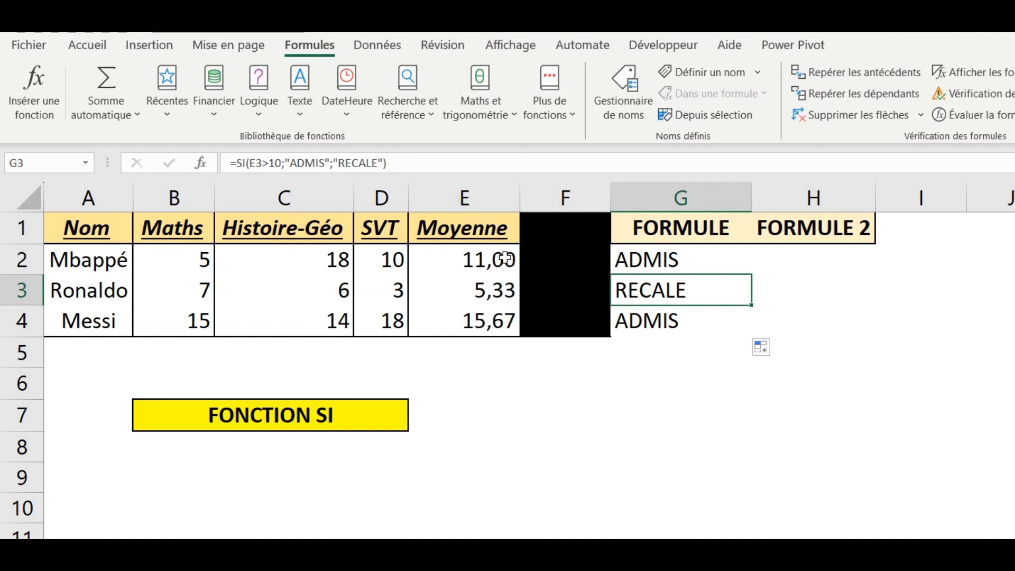
{"action": "key", "text": "Up"}
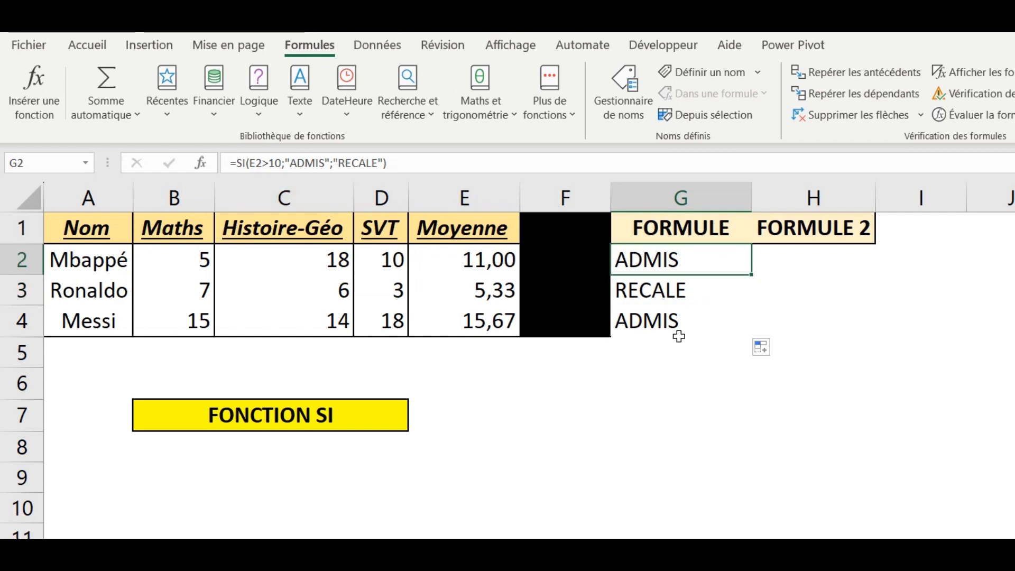
{"action": "left_click", "coordinate": [675, 320]}
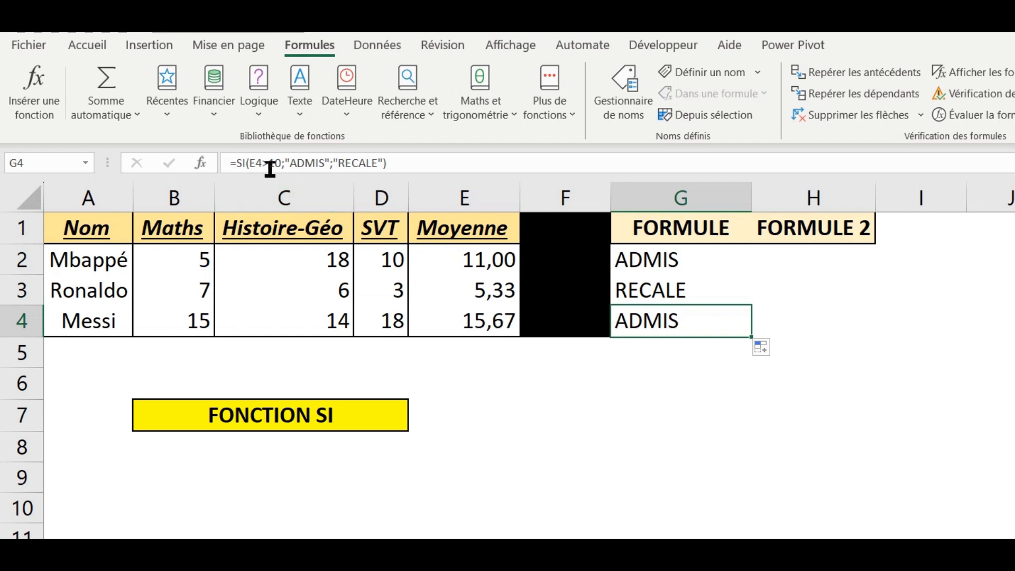
{"action": "left_click", "coordinate": [474, 321]}
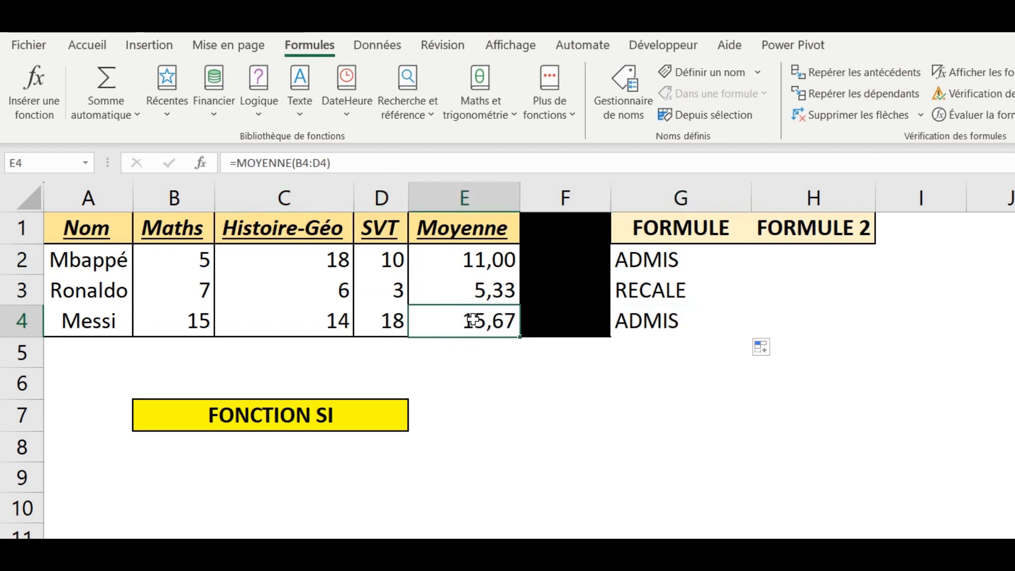
{"action": "left_click", "coordinate": [616, 330]}
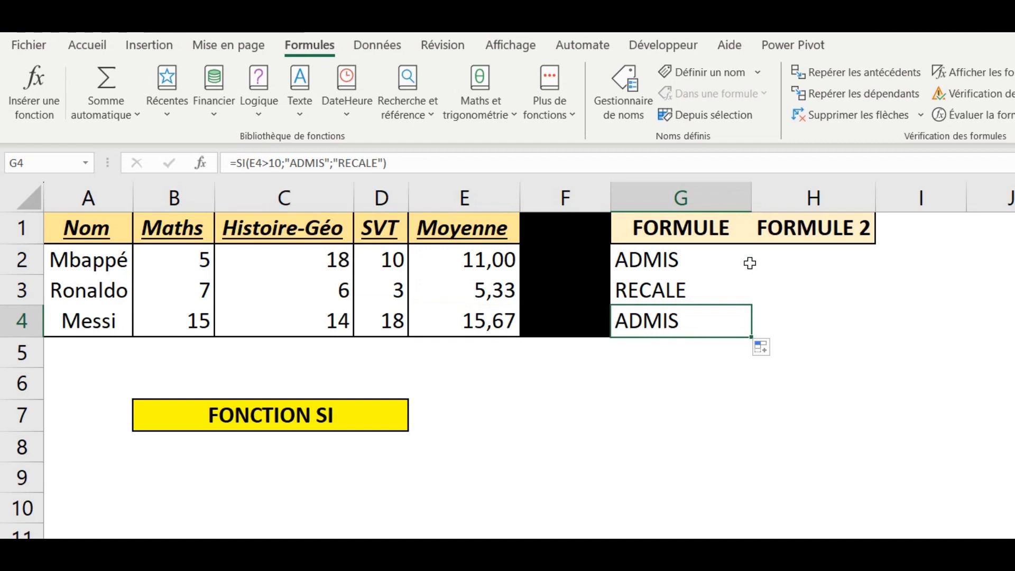
Reopen the SI arguments of the formula in G2 and clear its value if false
{"action": "left_click", "coordinate": [710, 256]}
{"action": "left_click", "coordinate": [202, 163]}
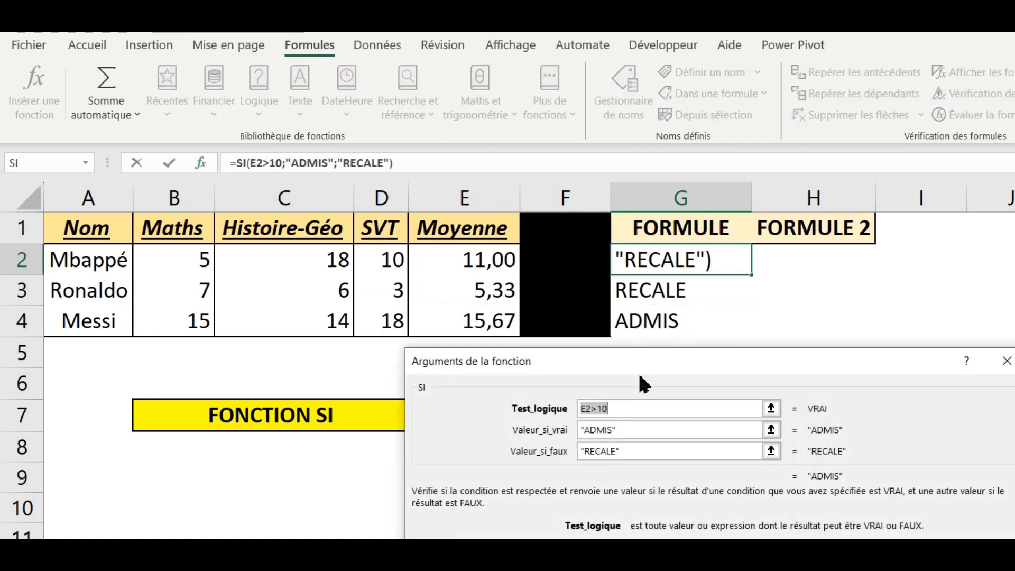
{"action": "left_click", "coordinate": [640, 451]}
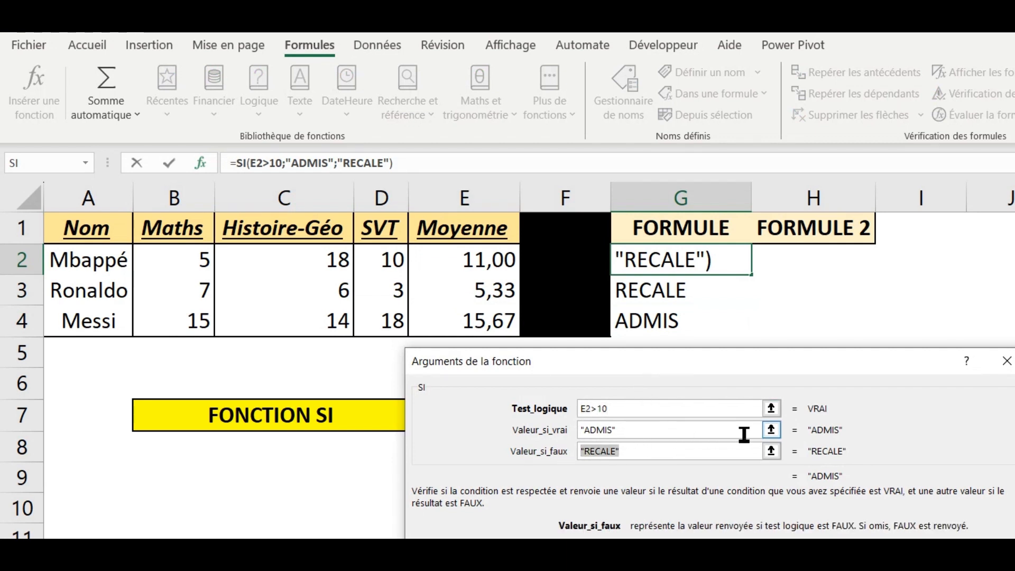
{"action": "key", "text": "BackSpace"}
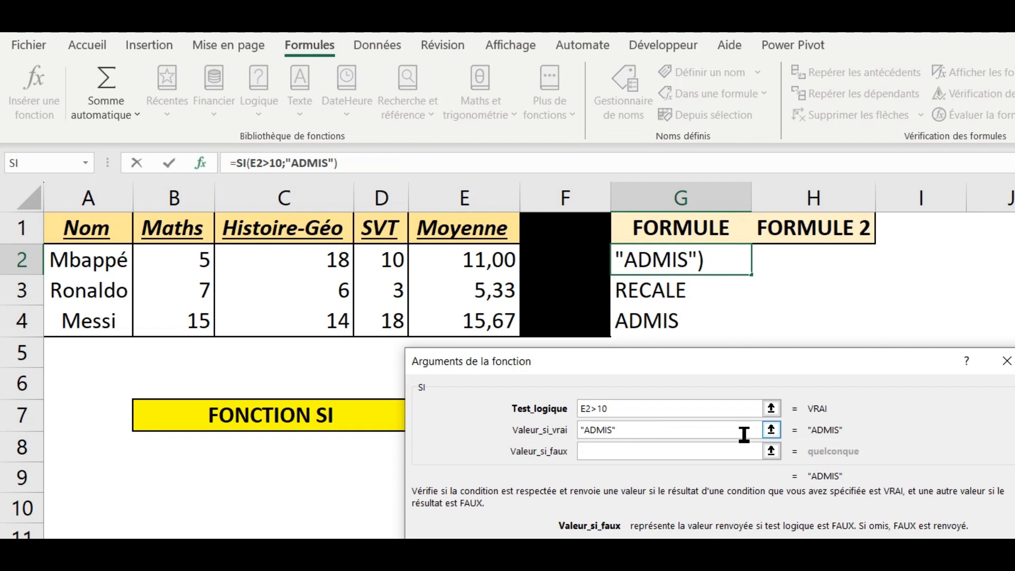
Change the logical test of G2's SI formula to E2>15
{"action": "left_click", "coordinate": [644, 438]}
{"action": "left_click_drag", "start_coordinate": [670, 435], "coordinate": [547, 425]}
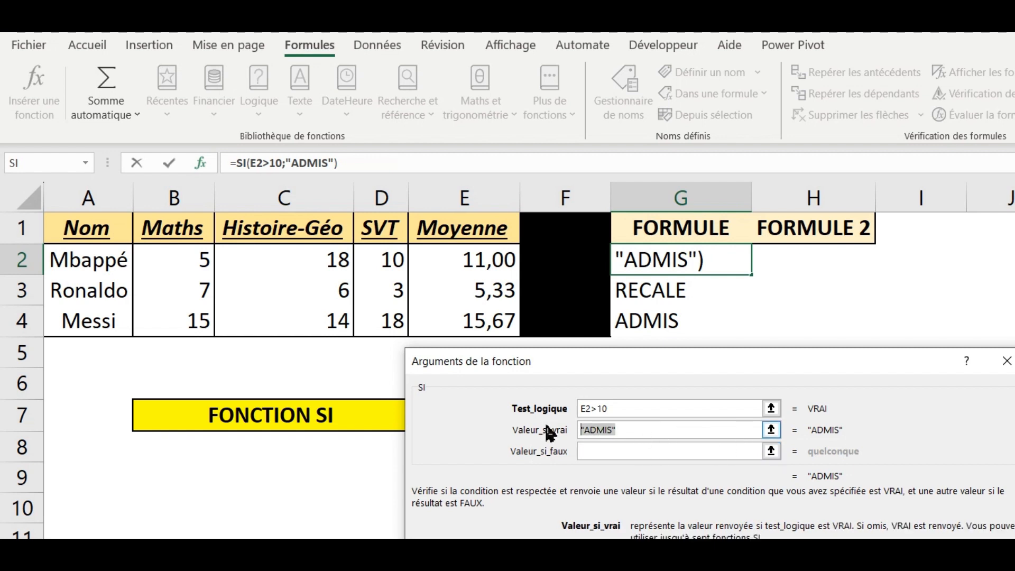
{"action": "left_click", "coordinate": [712, 415]}
{"action": "key", "text": "BackSpace"}
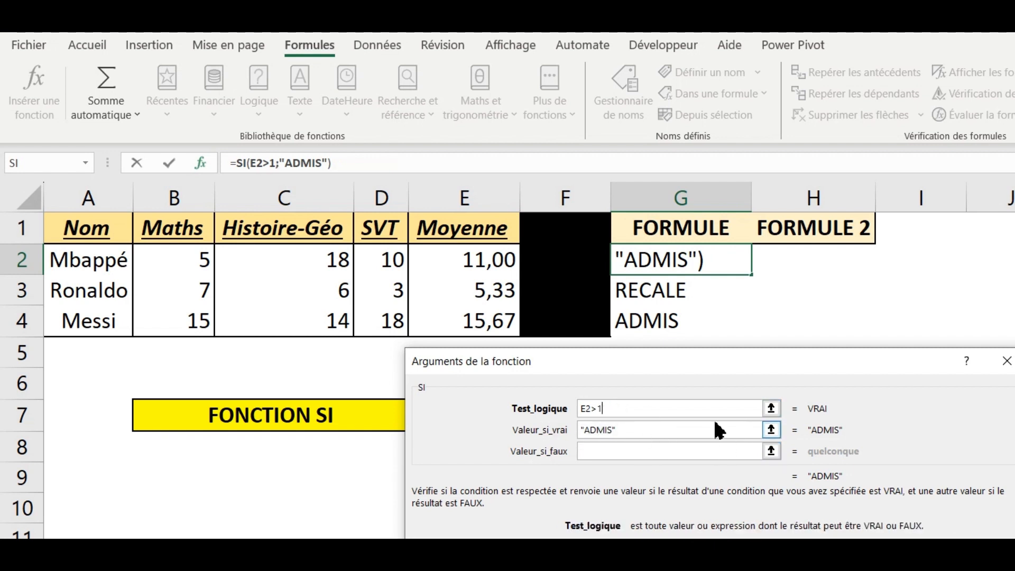
{"action": "type", "text": "5"}
Replace the value if true in G2's SI formula with FELICITATIONS in capitals
{"action": "left_click", "coordinate": [648, 433]}
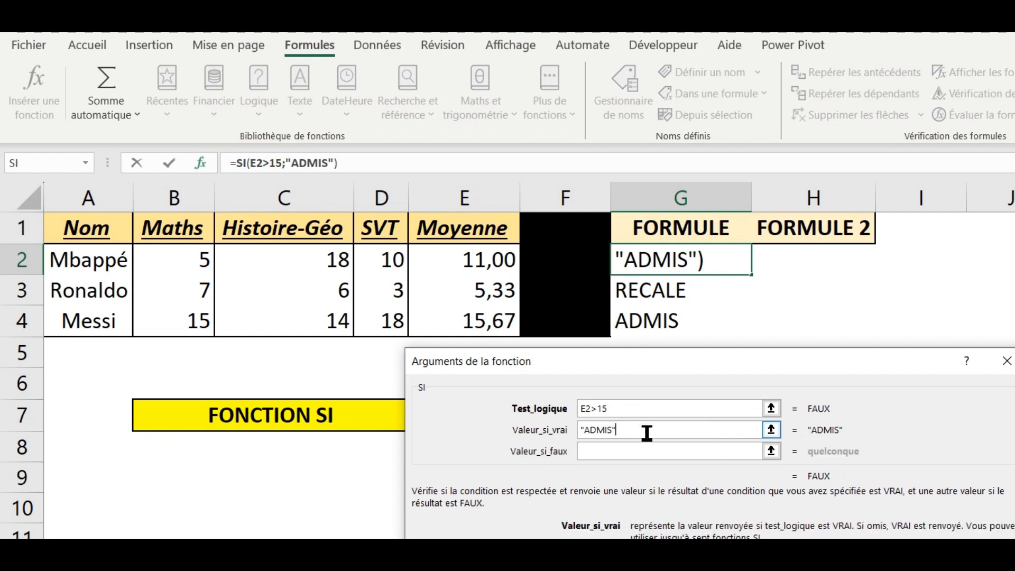
{"action": "left_click_drag", "start_coordinate": [647, 432], "coordinate": [503, 424]}
{"action": "type", "text": "felic"}
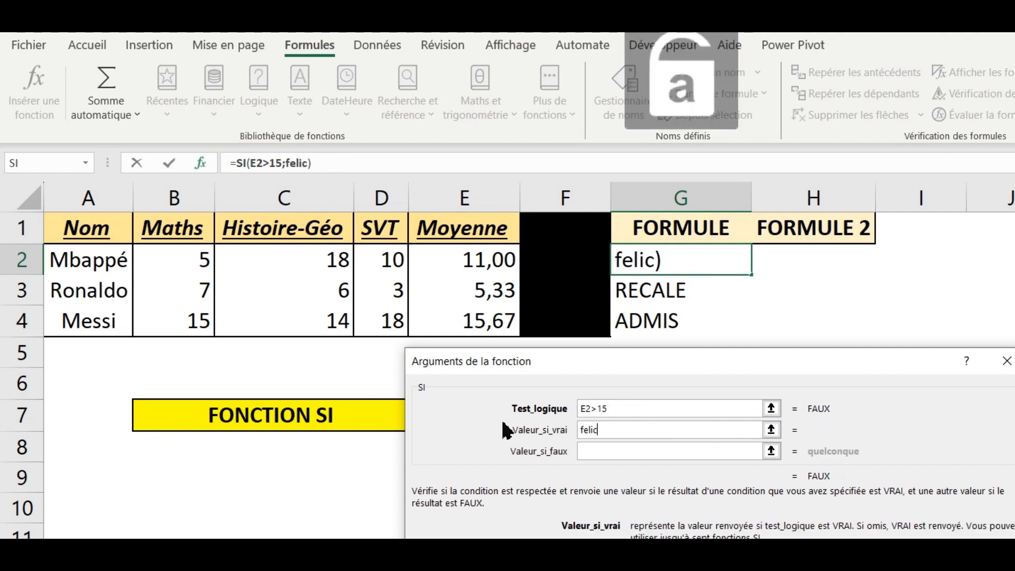
{"action": "key", "text": "BackSpace"}
{"action": "key", "text": "BackSpace"}
{"action": "key", "text": "BackSpace"}
{"action": "key", "text": "BackSpace"}
{"action": "key", "text": "BackSpace"}
{"action": "key", "text": "Caps_Lock"}
{"action": "type", "text": "FEL"}
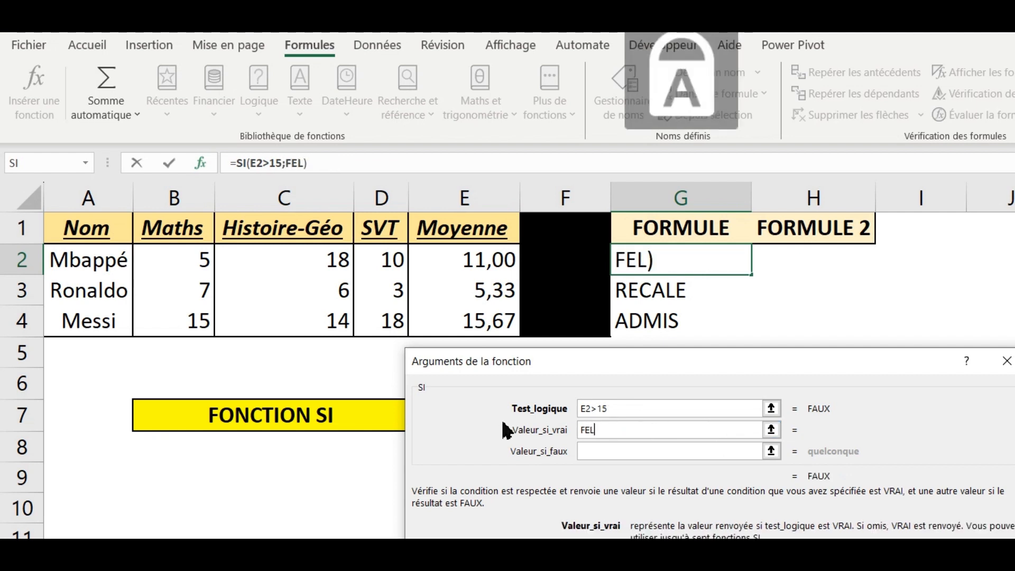
{"action": "type", "text": "ICITA"}
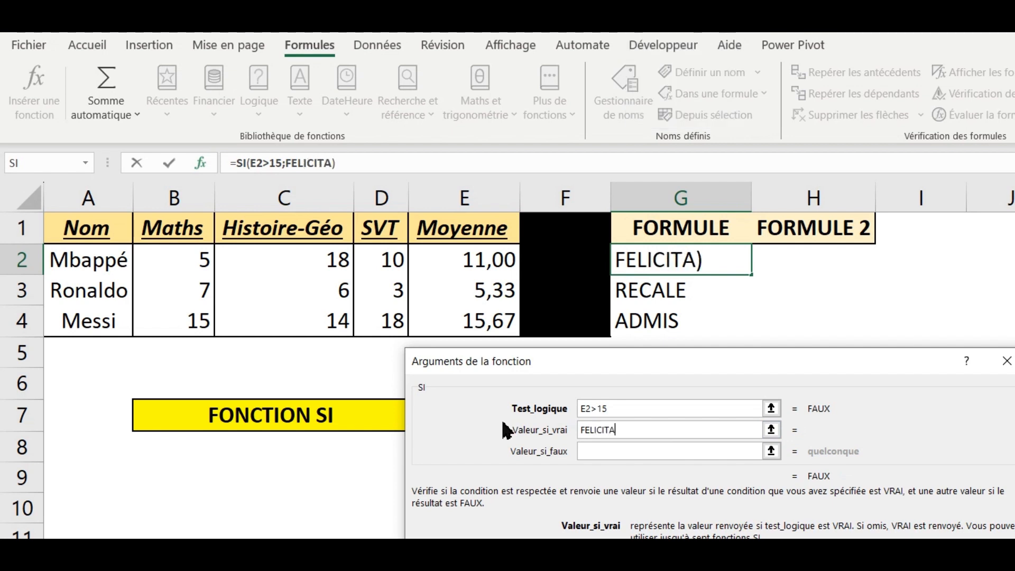
{"action": "type", "text": "TIONS"}
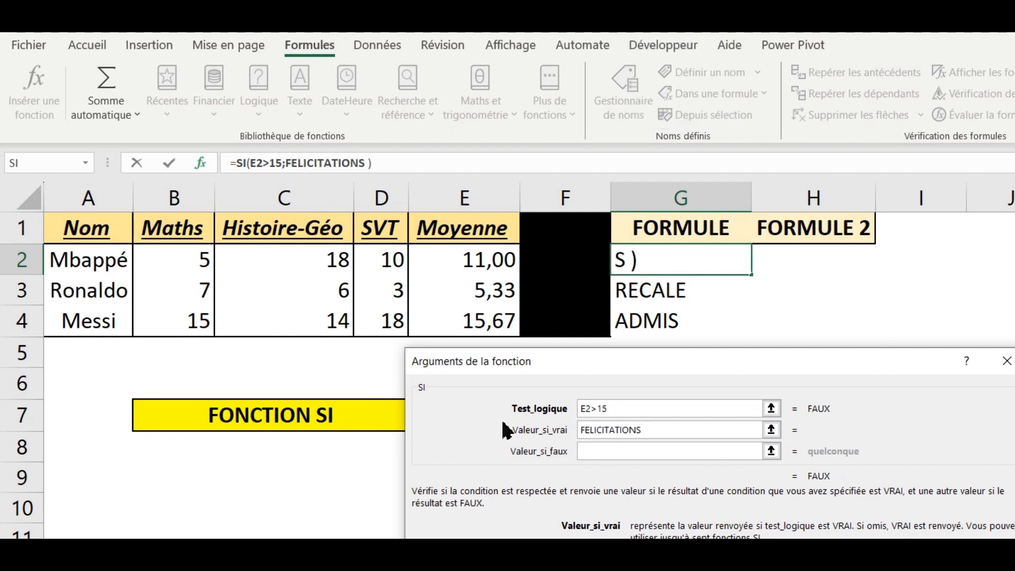
Begin a nested SI function in the value if false of G2's formula, with the logical test E2>10
{"action": "left_click", "coordinate": [593, 451]}
{"action": "key", "text": "Caps_Lock"}
{"action": "type", "text": "s"}
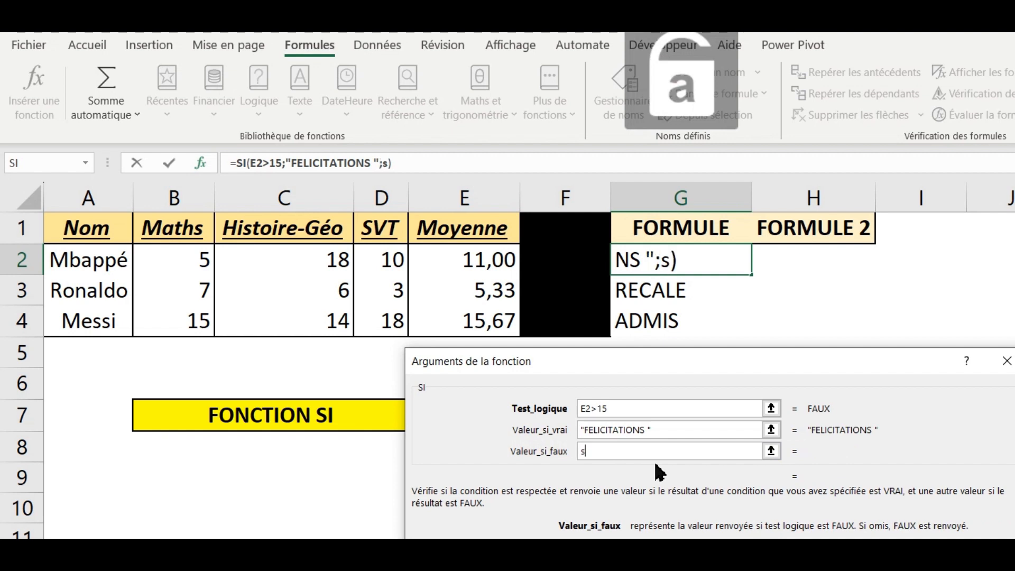
{"action": "type", "text": "i"}
{"action": "key", "text": "BackSpace"}
{"action": "key", "text": "BackSpace"}
{"action": "key", "text": "Caps_Lock"}
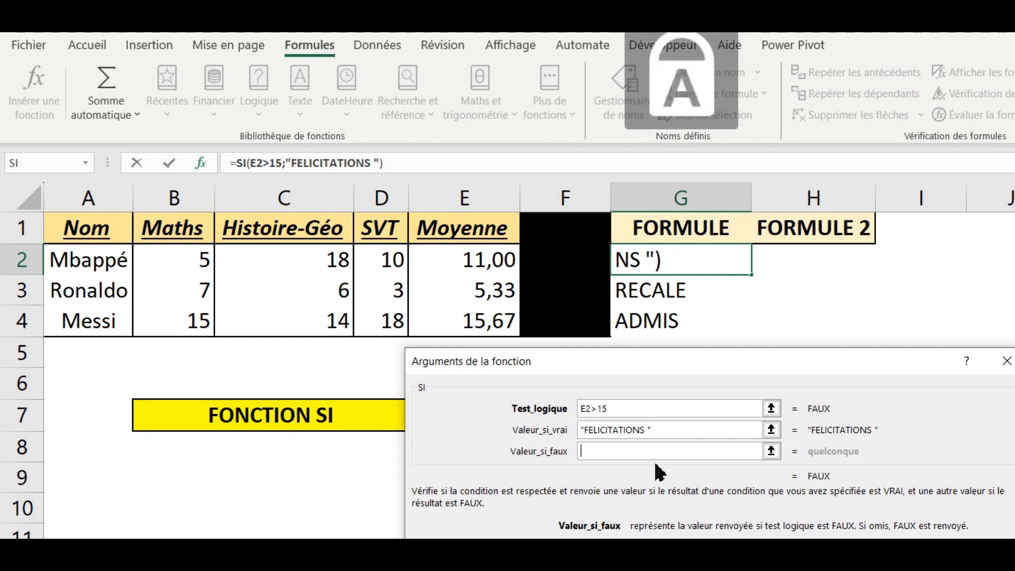
{"action": "type", "text": "SI"}
{"action": "key", "text": "Caps_Lock"}
{"action": "type", "text": "("}
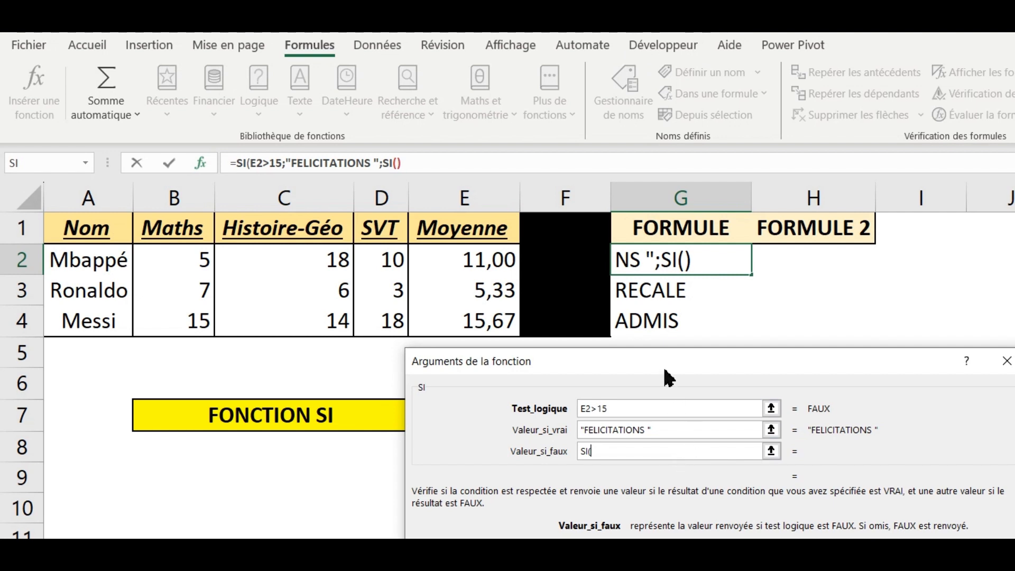
{"action": "left_click", "coordinate": [465, 259]}
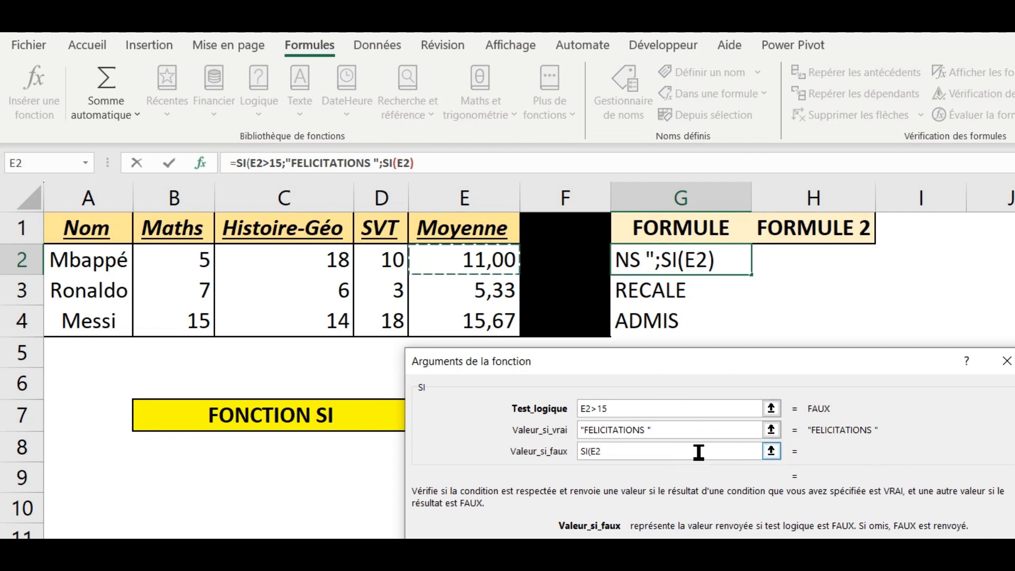
{"action": "type", "text": ">"}
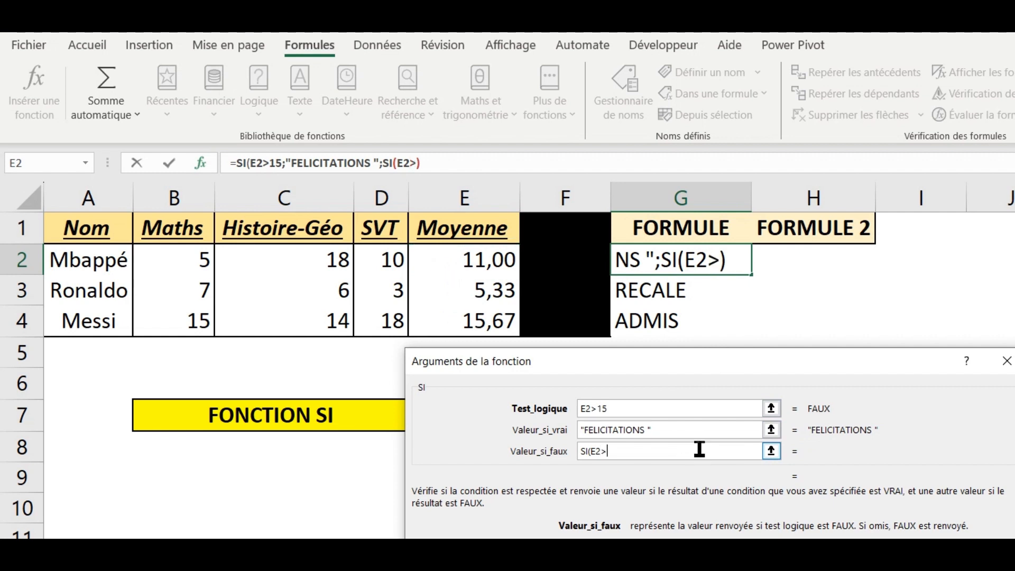
{"action": "type", "text": "10"}
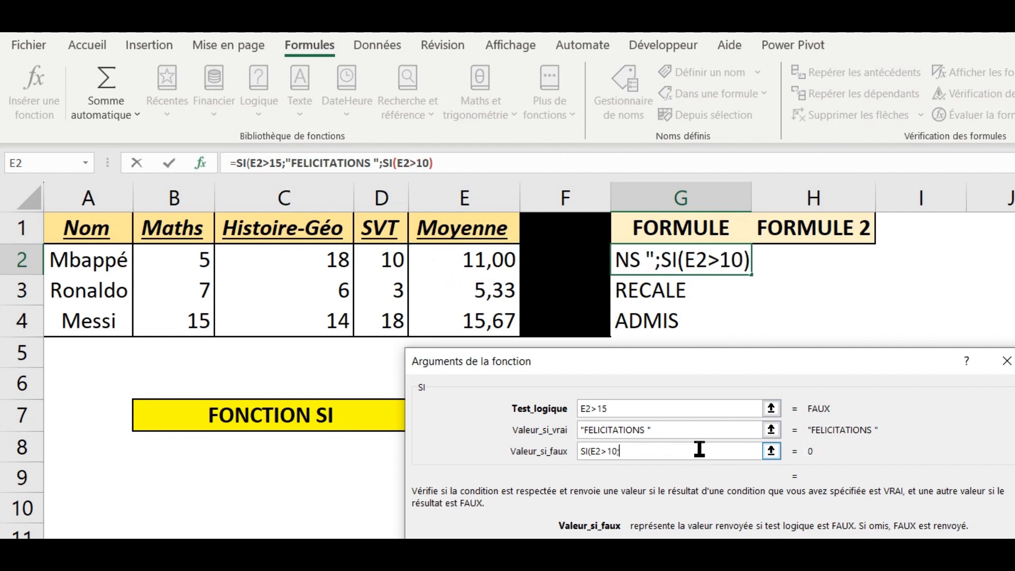
{"action": "type", "text": ";\""}
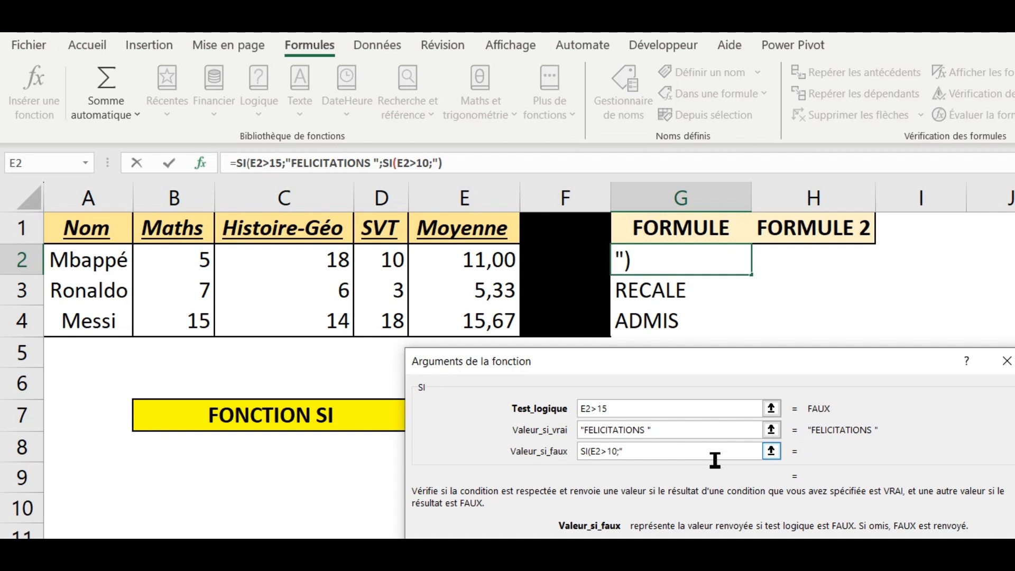
Add "ENCOURAGEMENTS" as the value if true of the nested SI function testing E2>10
{"action": "key", "text": "Caps_Lock"}
{"action": "type", "text": "E"}
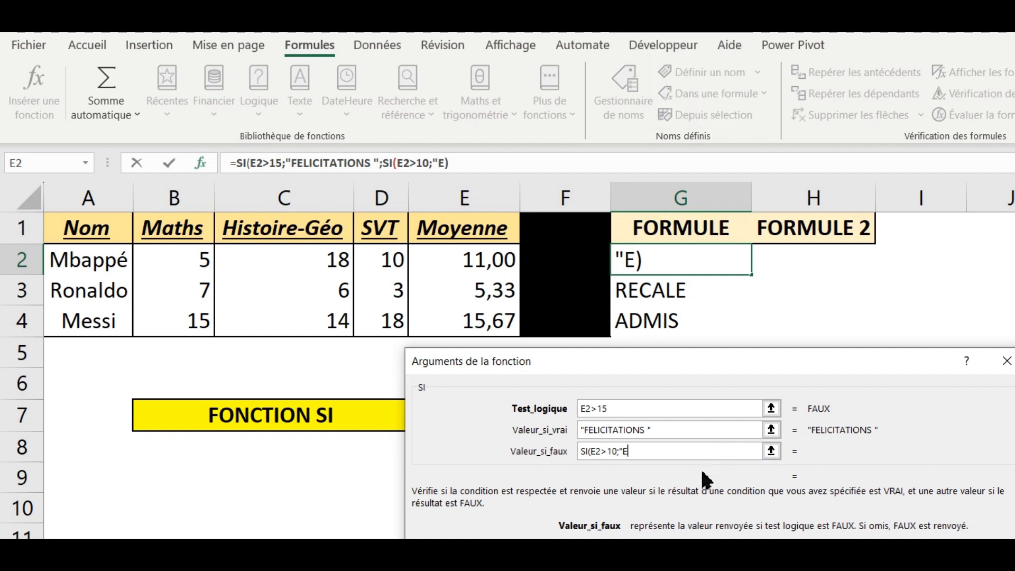
{"action": "type", "text": "NCOURAGEMENTS3"}
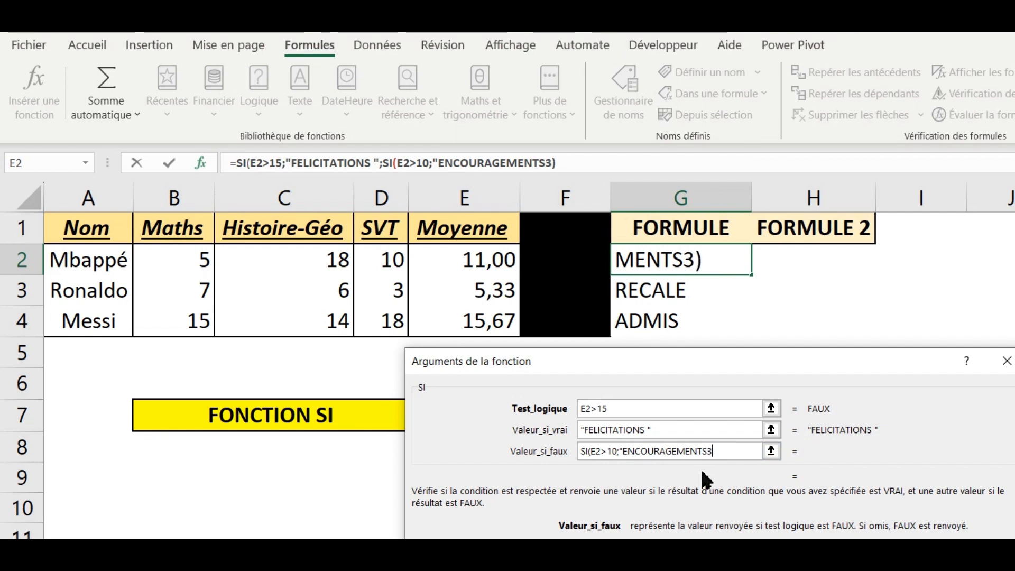
{"action": "key", "text": "Caps_Lock"}
{"action": "type", "text": "\""}
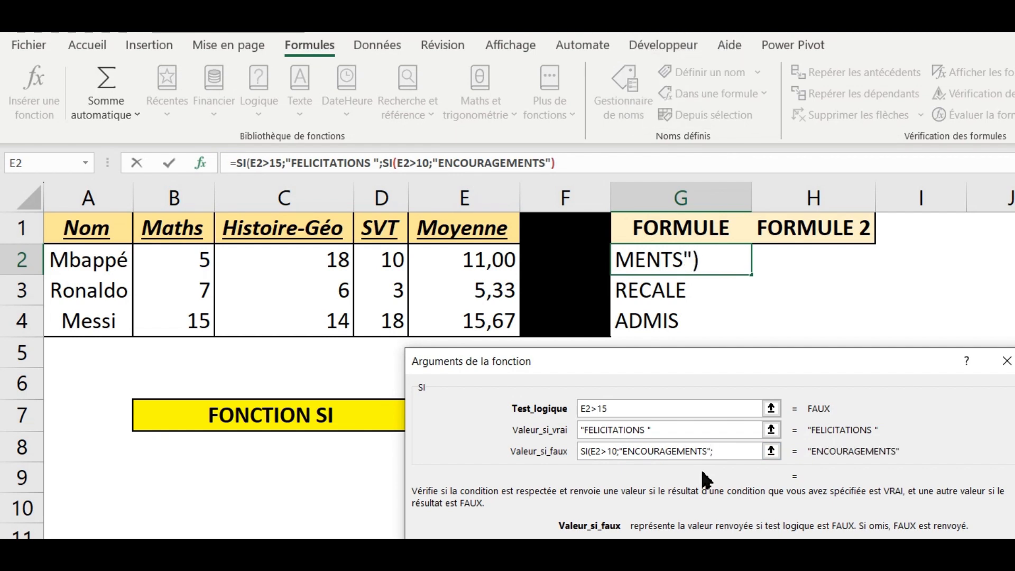
{"action": "type", "text": ";"}
Begin a third SI function as the value if false of the nested one, testing E2>5
{"action": "key", "text": "Caps_Lock"}
{"action": "type", "text": "SI"}
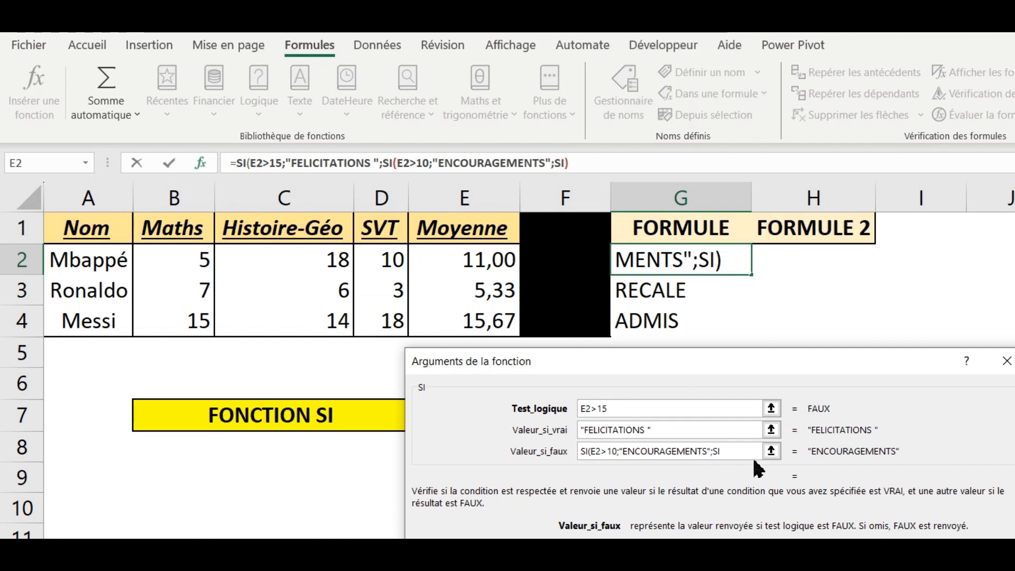
{"action": "key", "text": "Caps_Lock"}
{"action": "type", "text": "("}
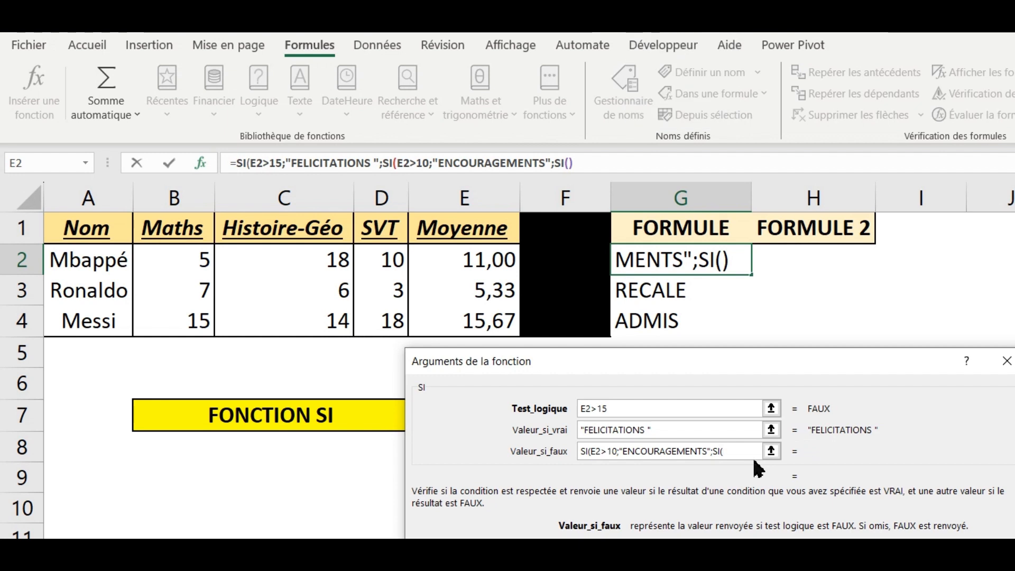
{"action": "left_click", "coordinate": [492, 260]}
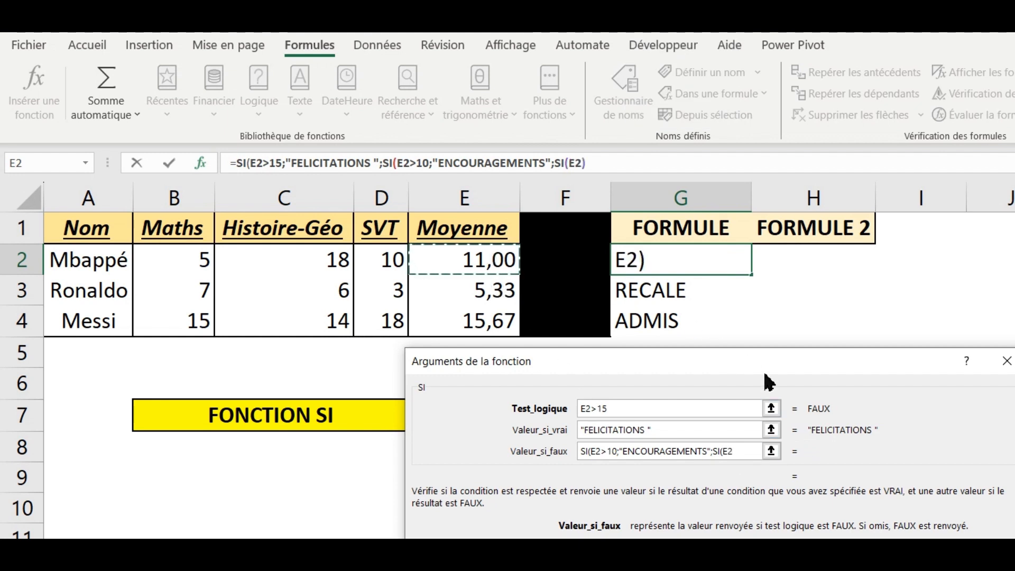
{"action": "type", "text": ">"}
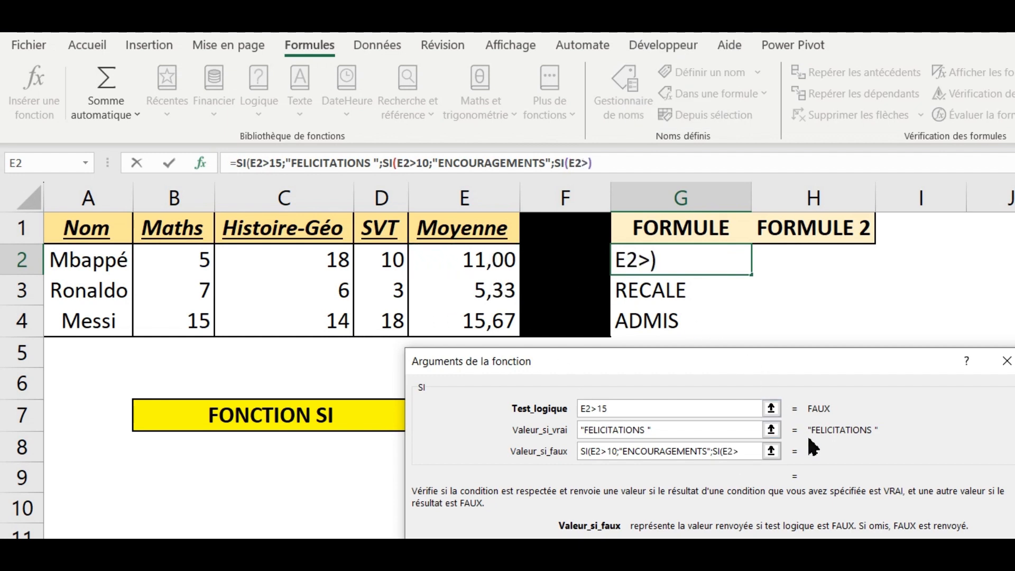
{"action": "type", "text": "5\""}
Add "PASSABLE" as the value if true of the third SI function testing E2>5
{"action": "key", "text": "BackSpace"}
{"action": "type", "text": ";\""}
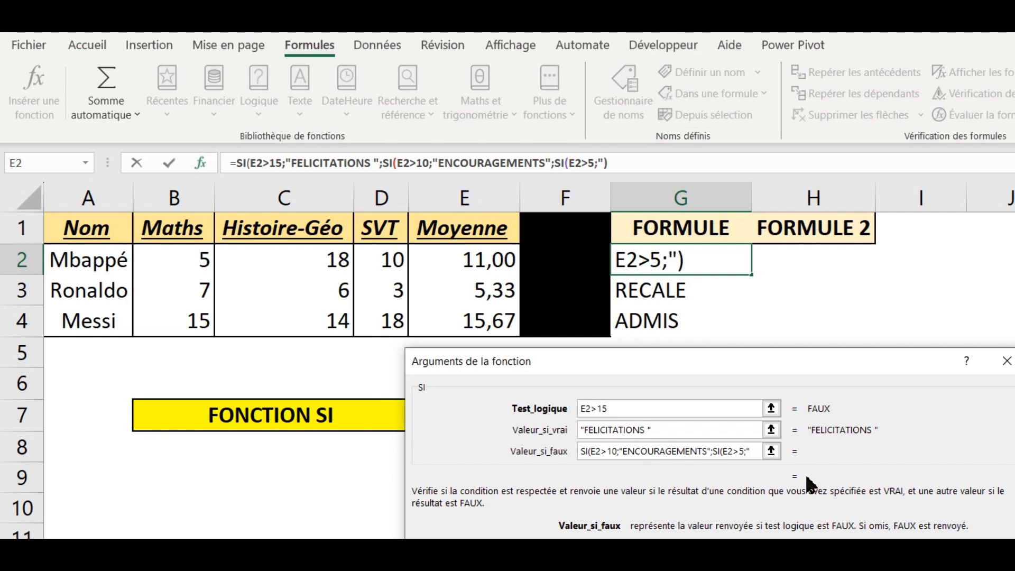
{"action": "type", "text": "PASSABLE"}
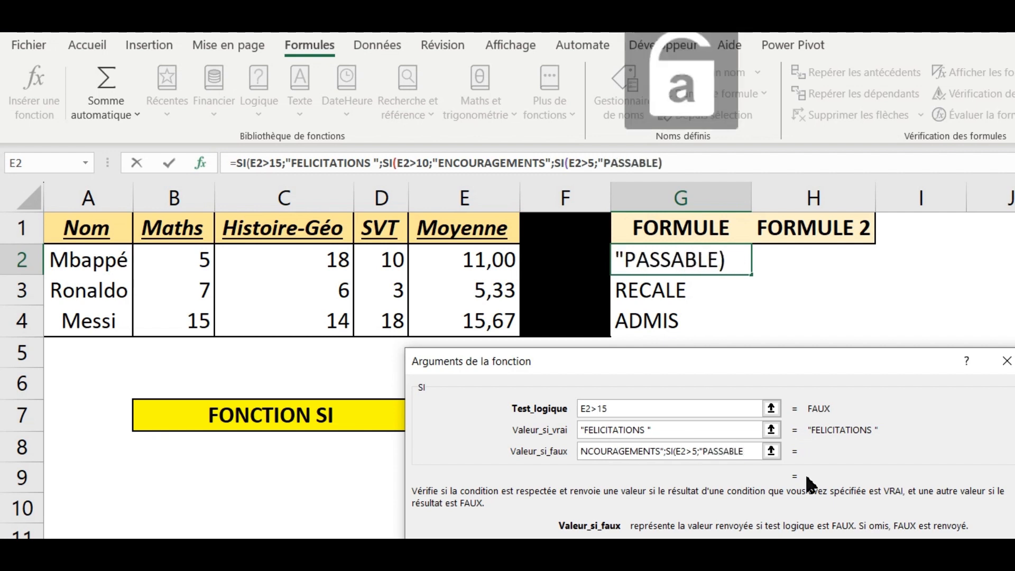
{"action": "type", "text": "\""}
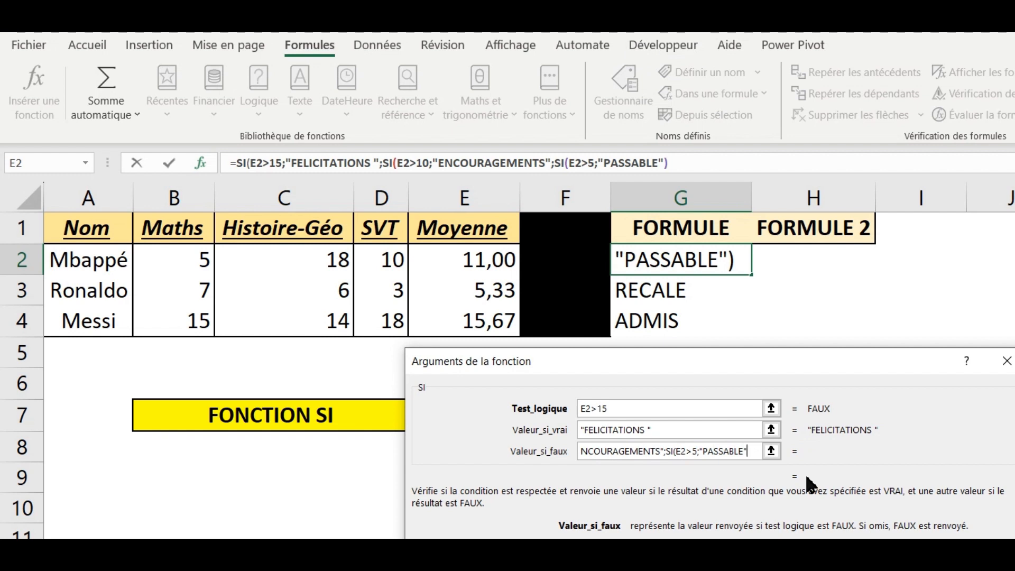
Add "RECALE" as the final value if false and close both nested SI functions with parentheses
{"action": "left_click_drag", "start_coordinate": [717, 451], "coordinate": [552, 441]}
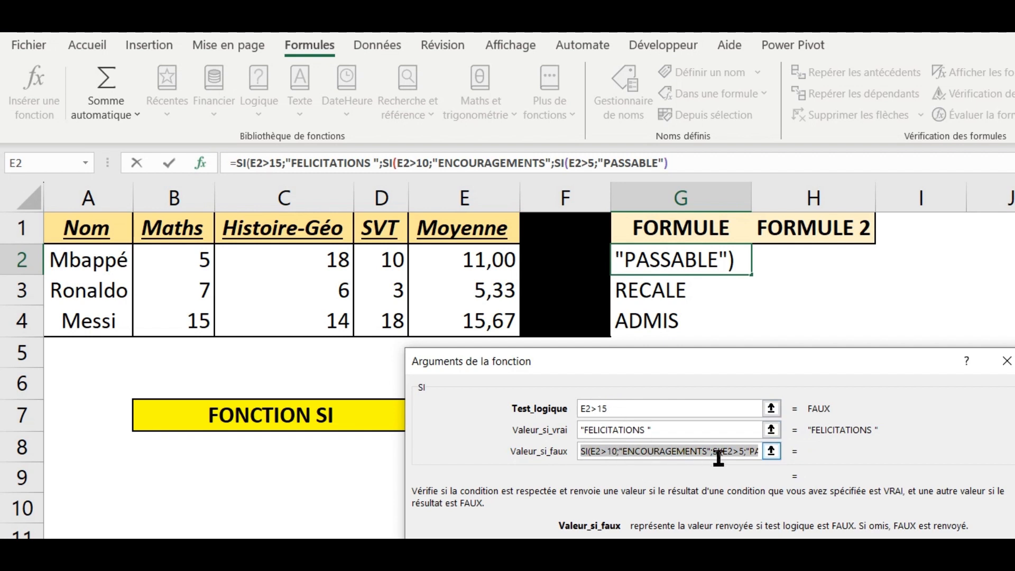
{"action": "left_click_drag", "start_coordinate": [720, 458], "coordinate": [833, 468]}
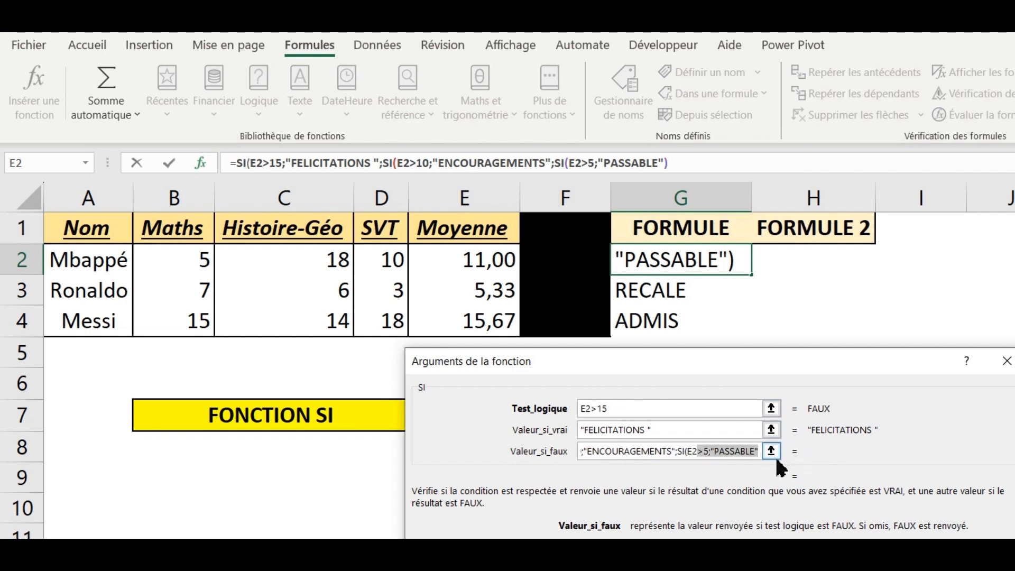
{"action": "left_click", "coordinate": [760, 456]}
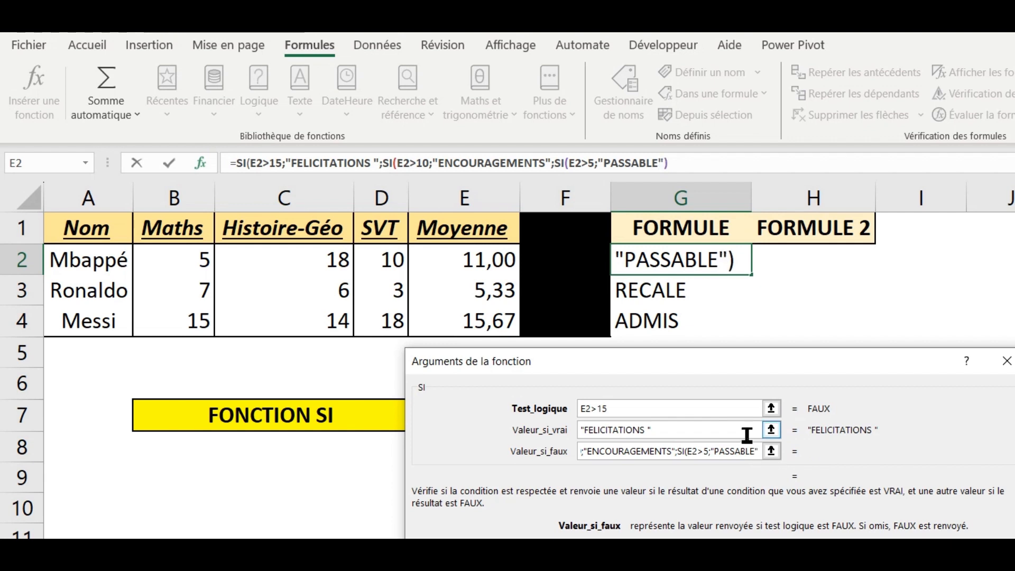
{"action": "type", "text": ";"}
{"action": "type", "text": "\"RECALA"}
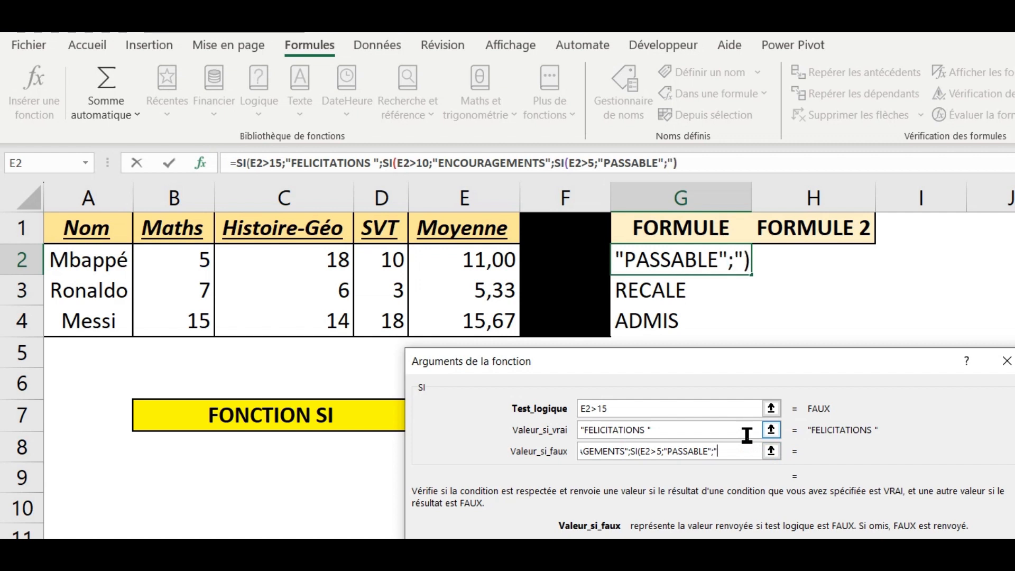
{"action": "key", "text": "BackSpace"}
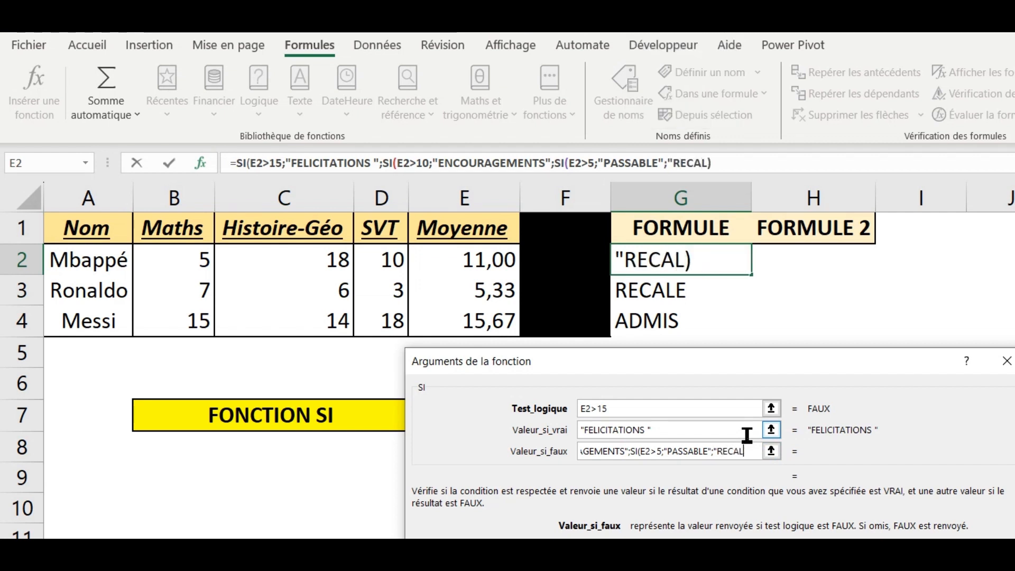
{"action": "type", "text": "E"}
{"action": "key", "text": "Caps_Lock"}
{"action": "type", "text": "\"))"}
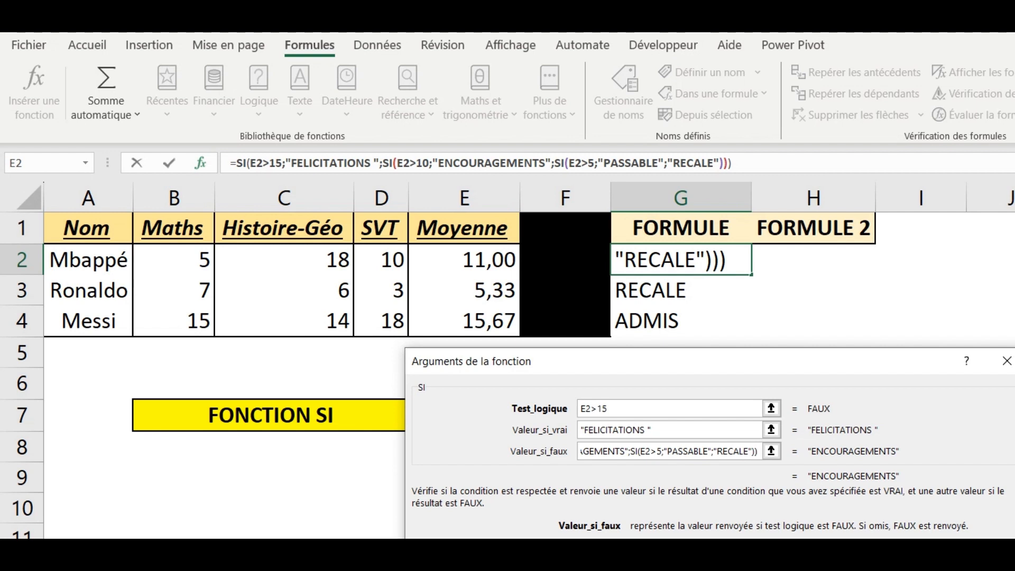
Confirm the nested SI formula in G2 and copy it down to G4
{"action": "key", "text": "Return"}
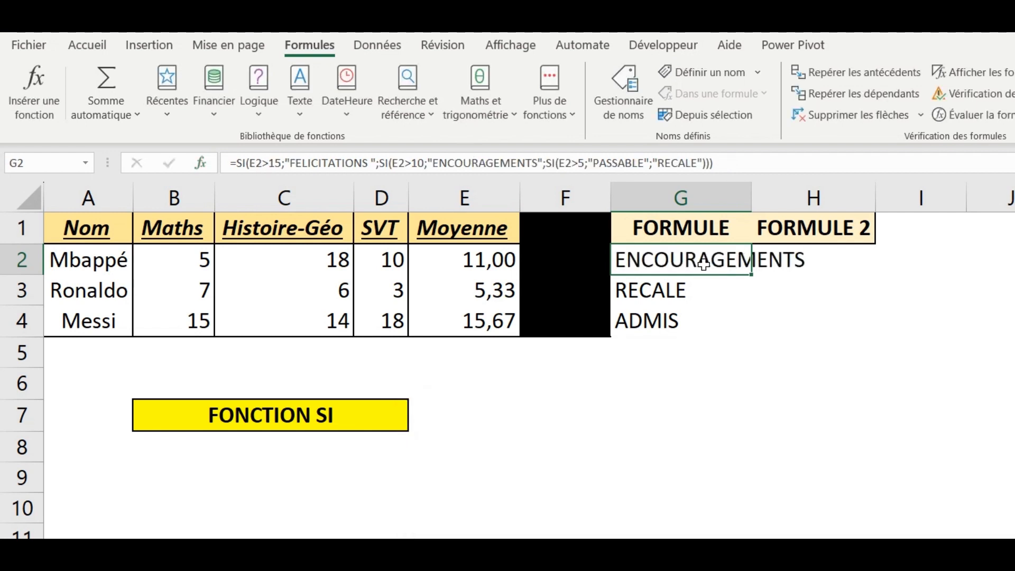
{"action": "left_click_drag", "start_coordinate": [751, 275], "coordinate": [757, 325]}
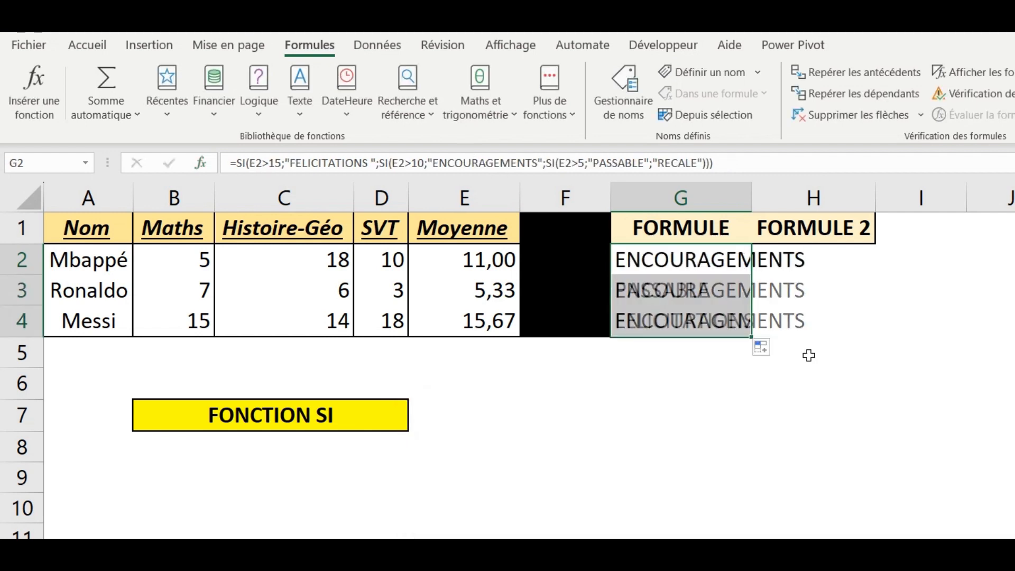
{"action": "left_click", "coordinate": [841, 356]}
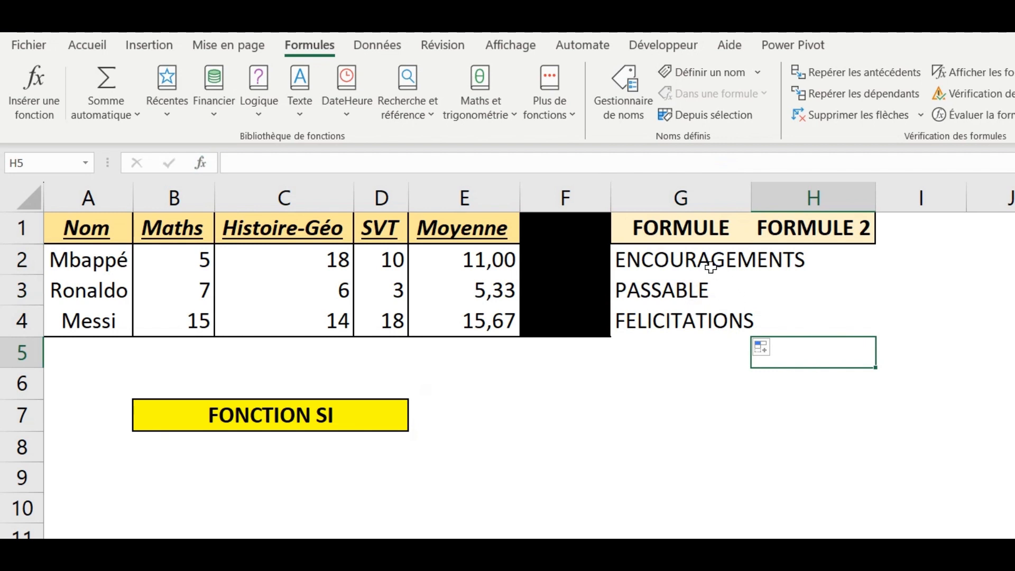
Examine the nested SI formulas and labels in G2:G4 against the matching averages in column E
{"action": "left_click", "coordinate": [659, 270]}
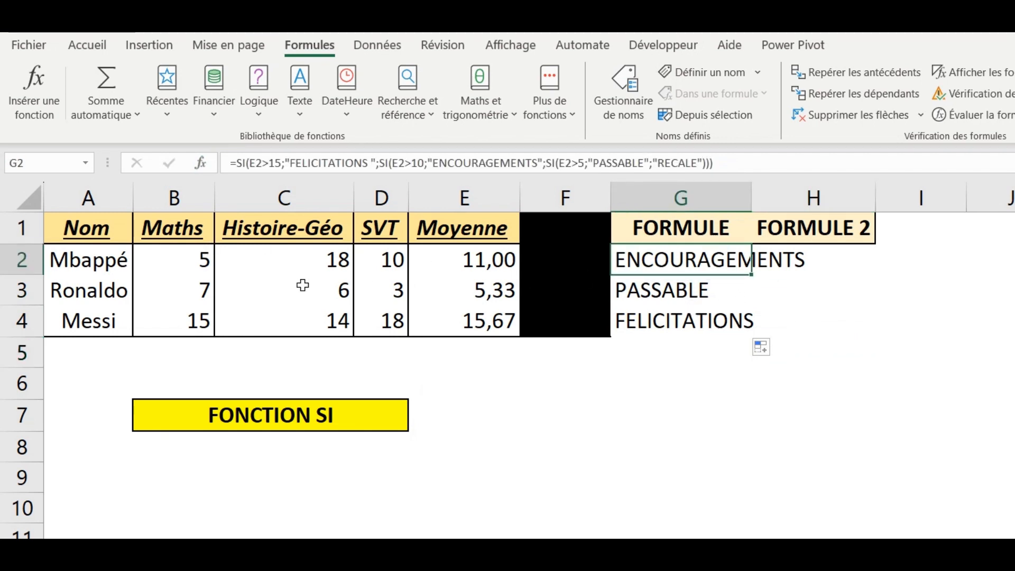
{"action": "left_click", "coordinate": [688, 291]}
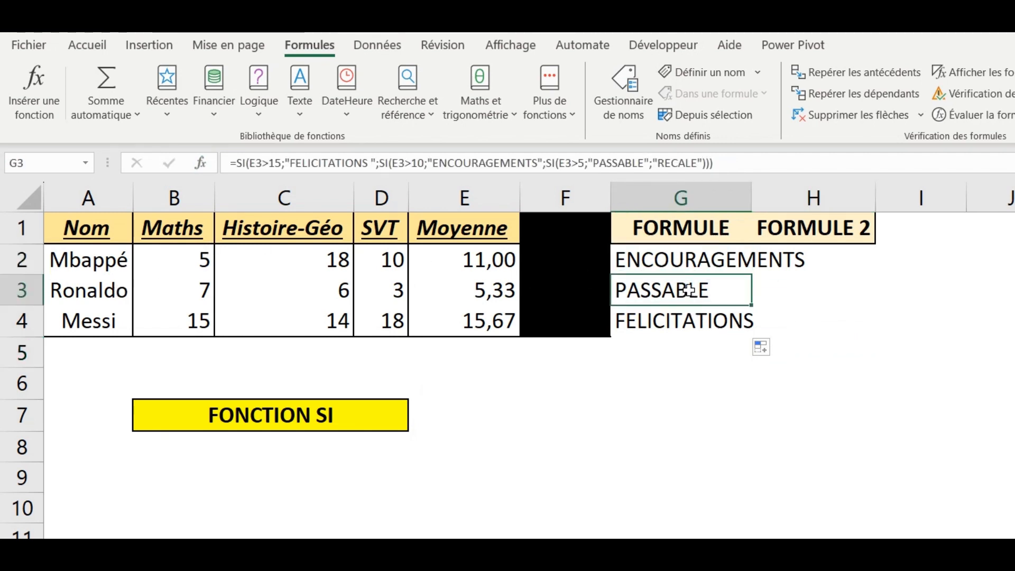
{"action": "left_click", "coordinate": [699, 320]}
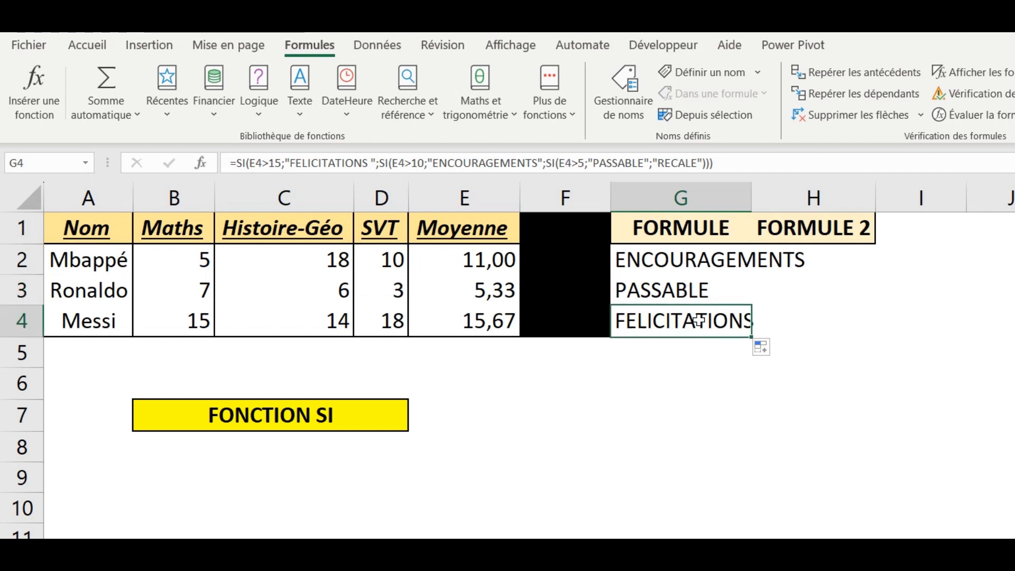
{"action": "left_click", "coordinate": [685, 263]}
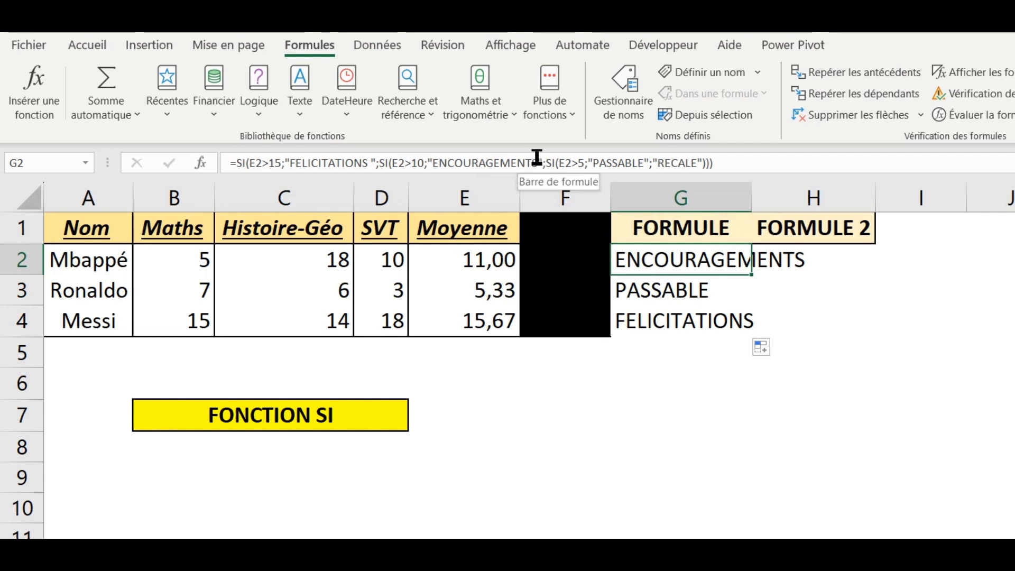
{"action": "left_click", "coordinate": [694, 290]}
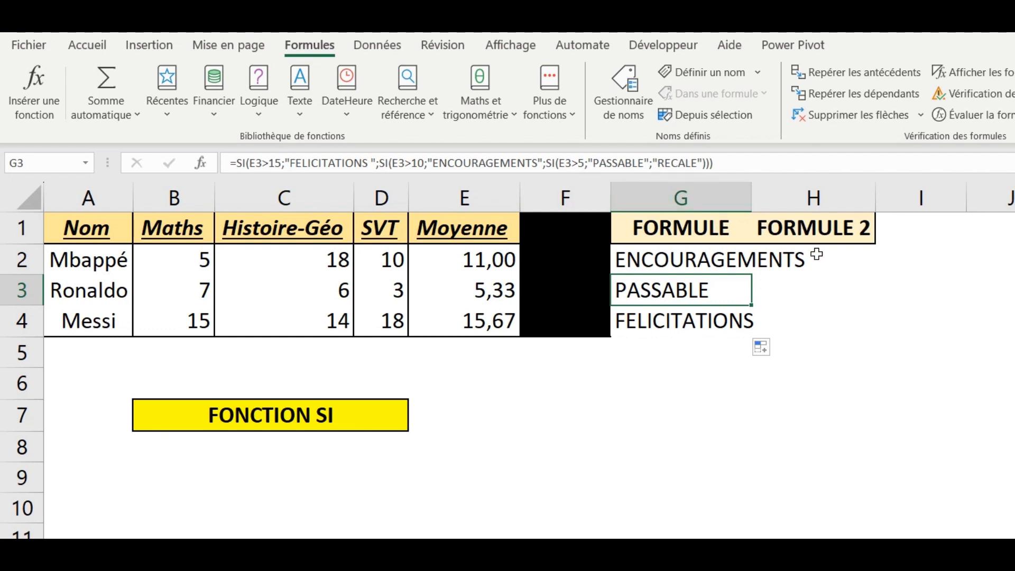
{"action": "left_click", "coordinate": [711, 320]}
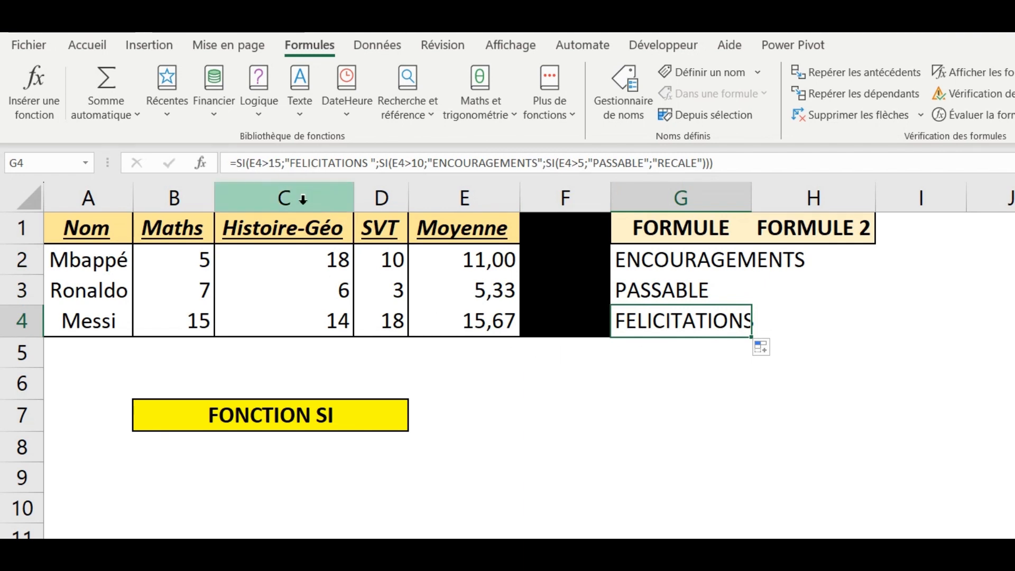
{"action": "left_click", "coordinate": [483, 324]}
{"action": "left_click", "coordinate": [614, 328]}
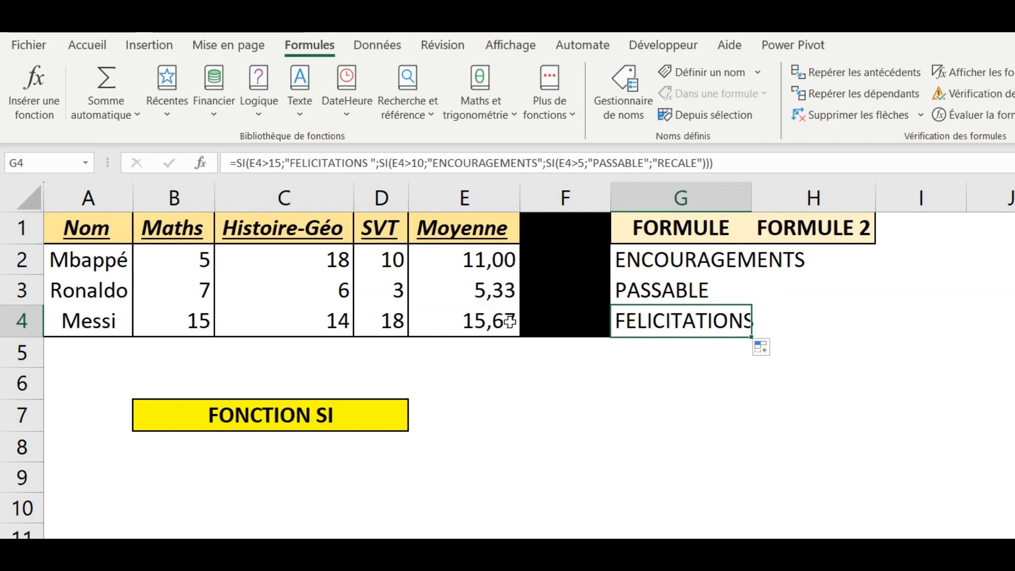
{"action": "left_click", "coordinate": [483, 292]}
{"action": "left_click", "coordinate": [637, 300]}
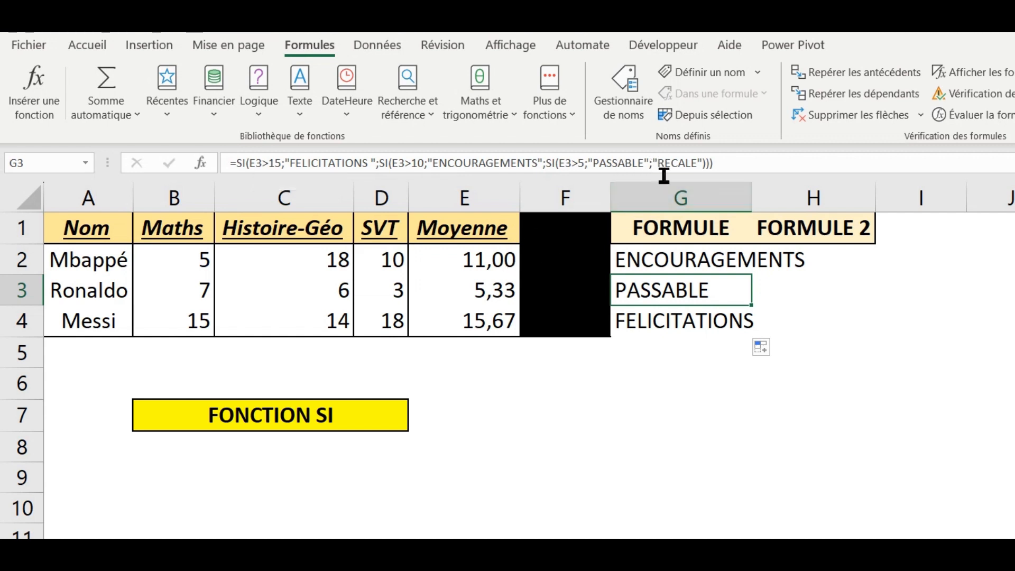
Replace the average in E3 with 3 and check the label formula in G3
{"action": "left_click", "coordinate": [497, 283]}
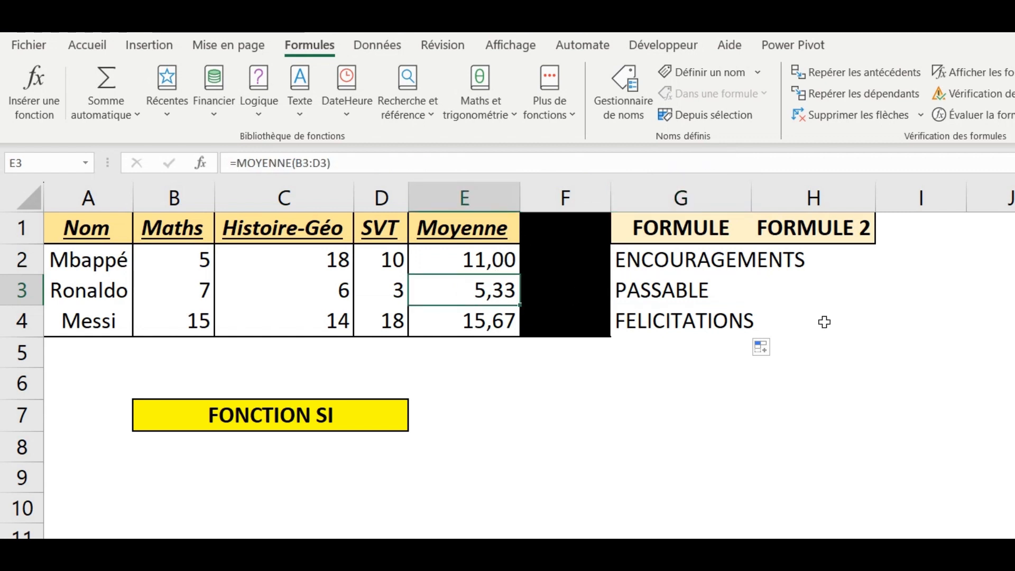
{"action": "type", "text": "3"}
{"action": "key", "text": "Return"}
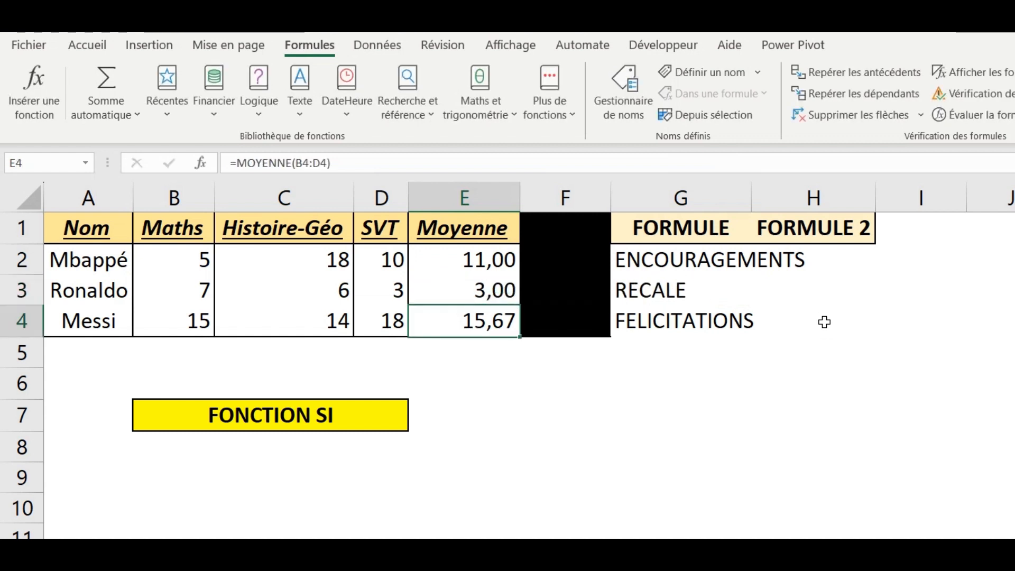
{"action": "left_click", "coordinate": [668, 299]}
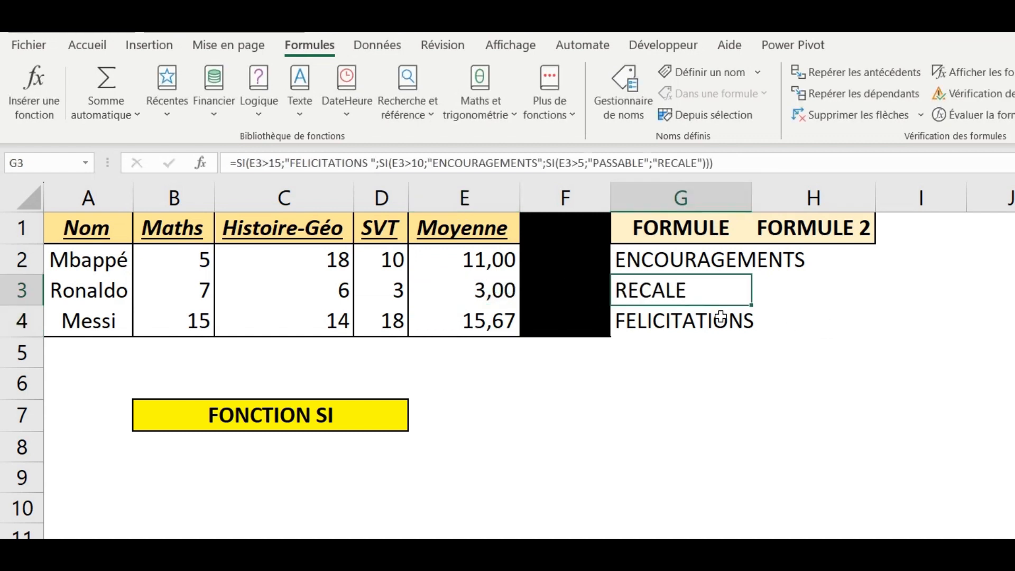